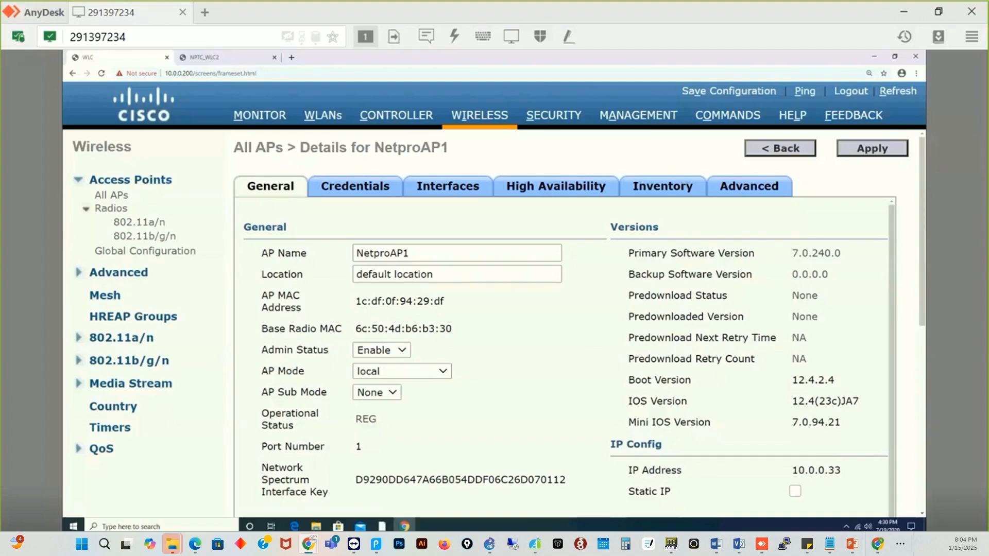
- Open WLAN ID 2 (Vlan20) and view its Layer 2 security: WPA+WPA2, WPA2/AES with PSK
left_click(305, 116)
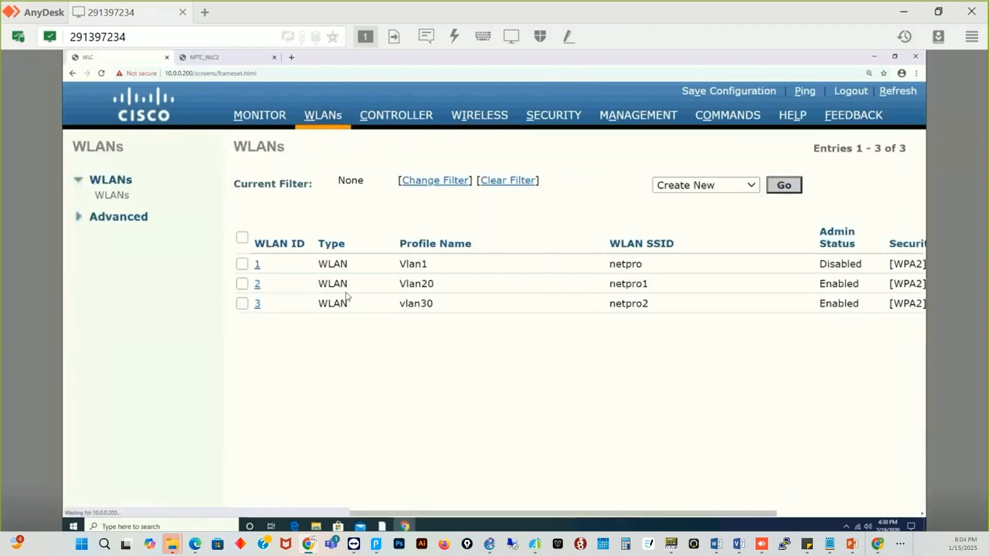
left_click(258, 285)
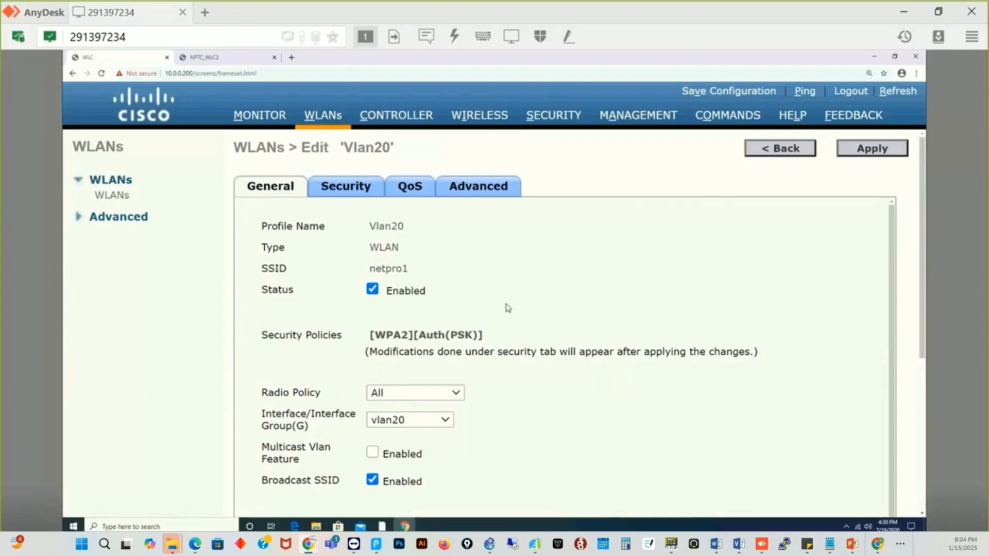
scroll(506, 307, "down", 1)
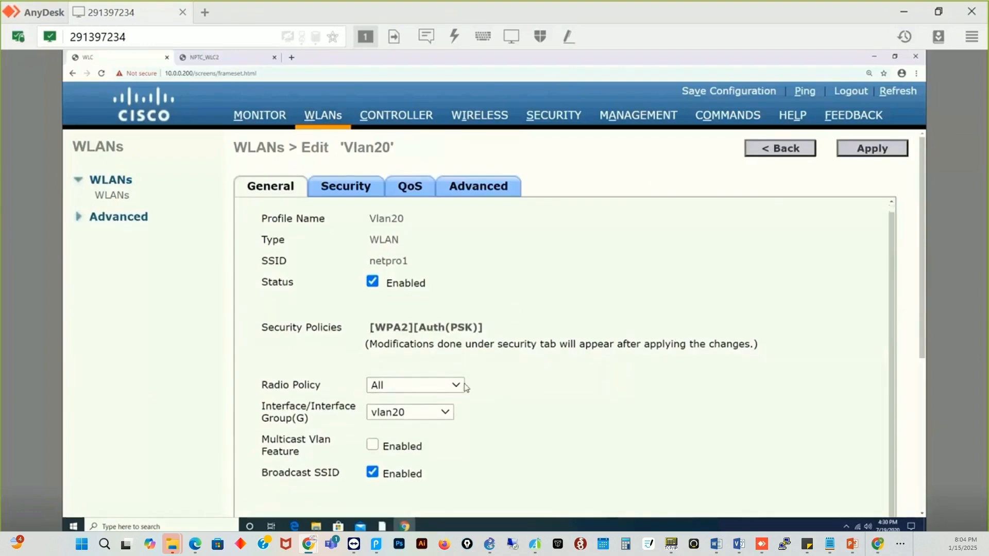
left_click(340, 197)
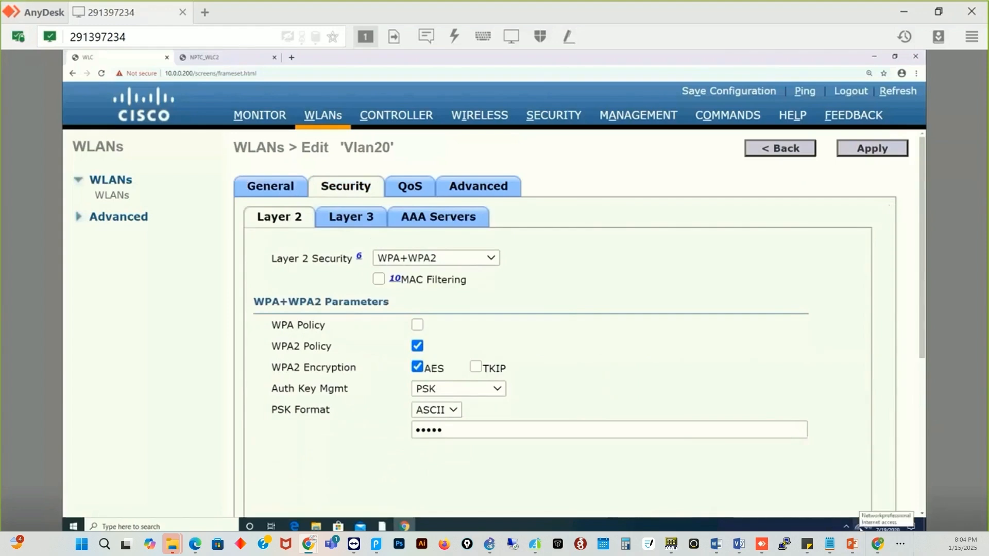
- Open the Wi-Fi adapter's connection status from Windows Network & Internet settings
right_click(860, 529)
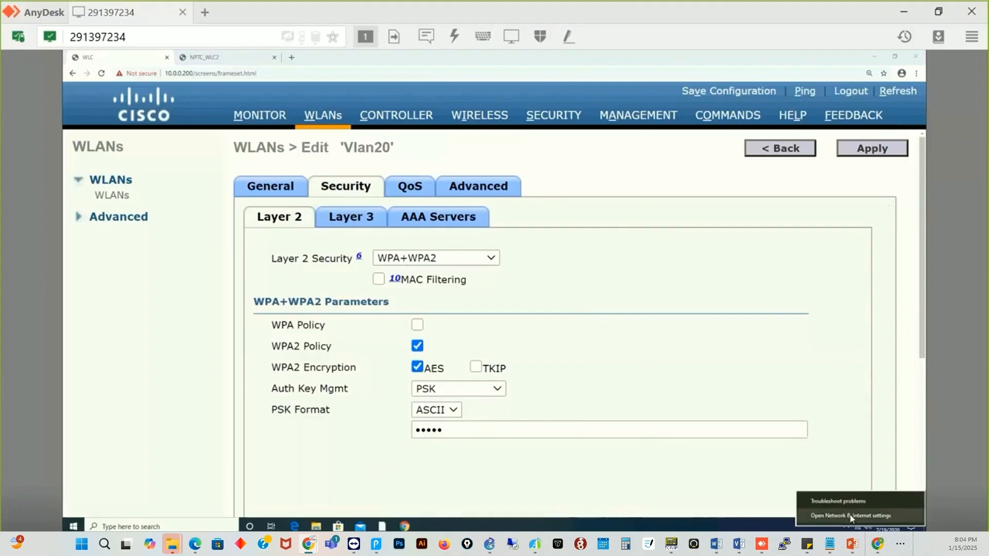
left_click(851, 515)
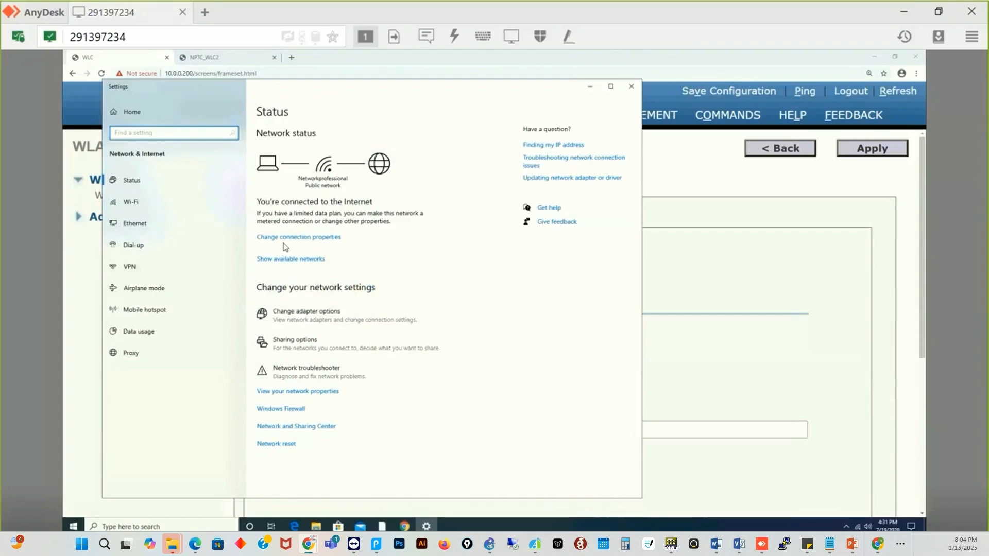
left_click(139, 201)
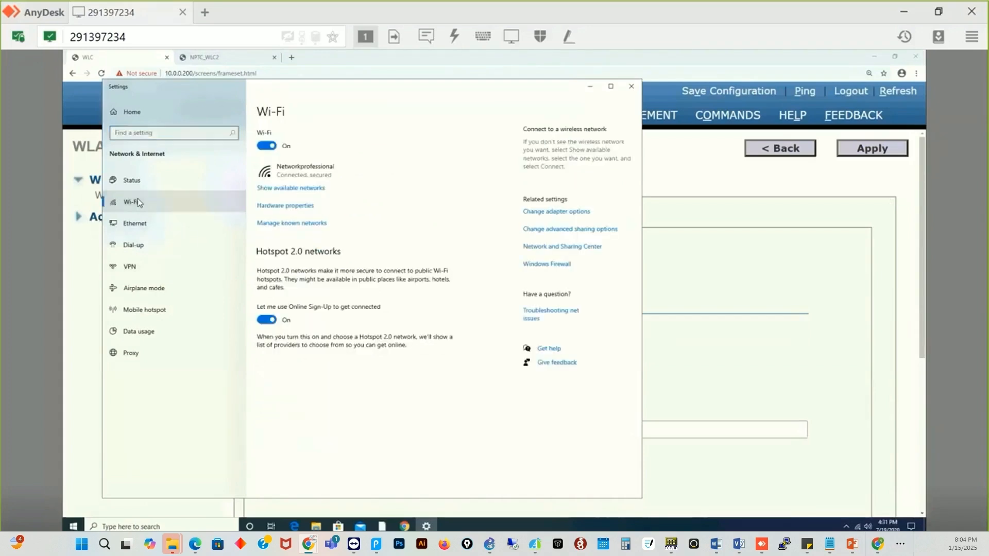
left_click(555, 212)
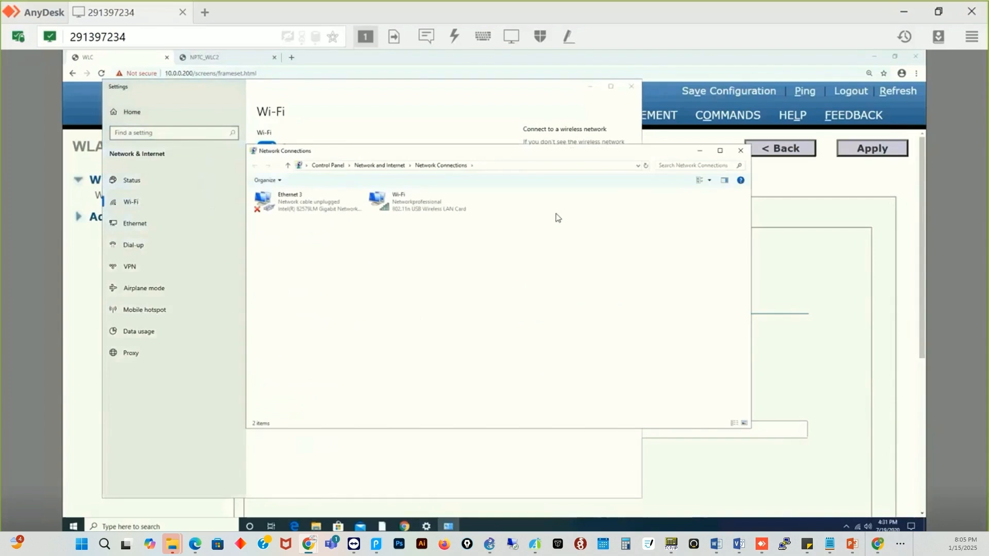
double_click(395, 215)
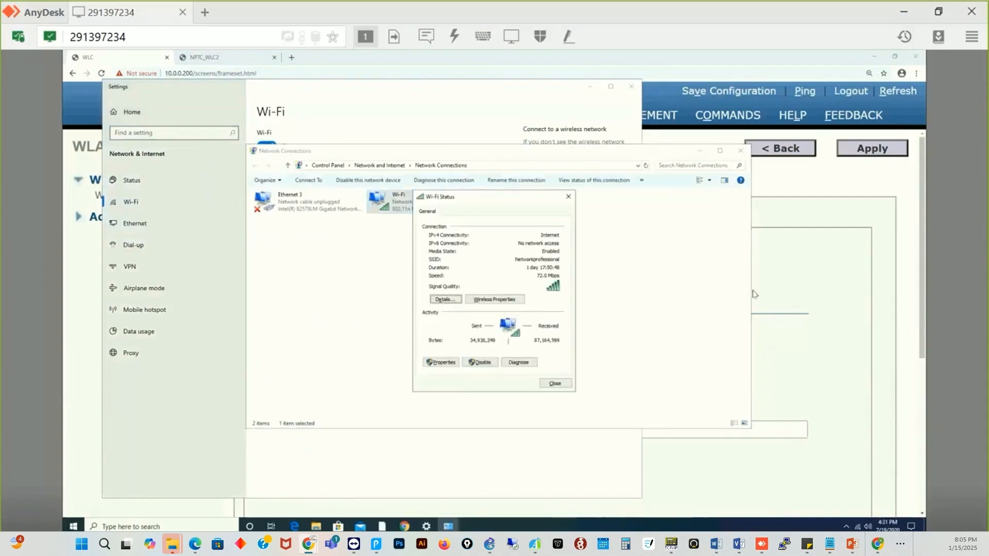
- Reveal the Networkprofessional security key (WPA2-Personal, AES), then close the Wi-Fi dialogs
left_click(493, 300)
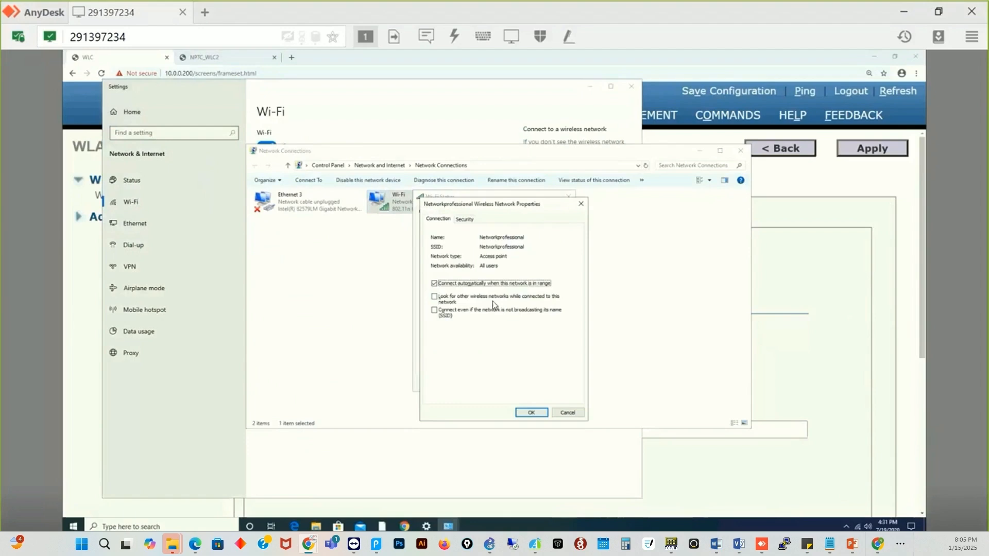
left_click(461, 220)
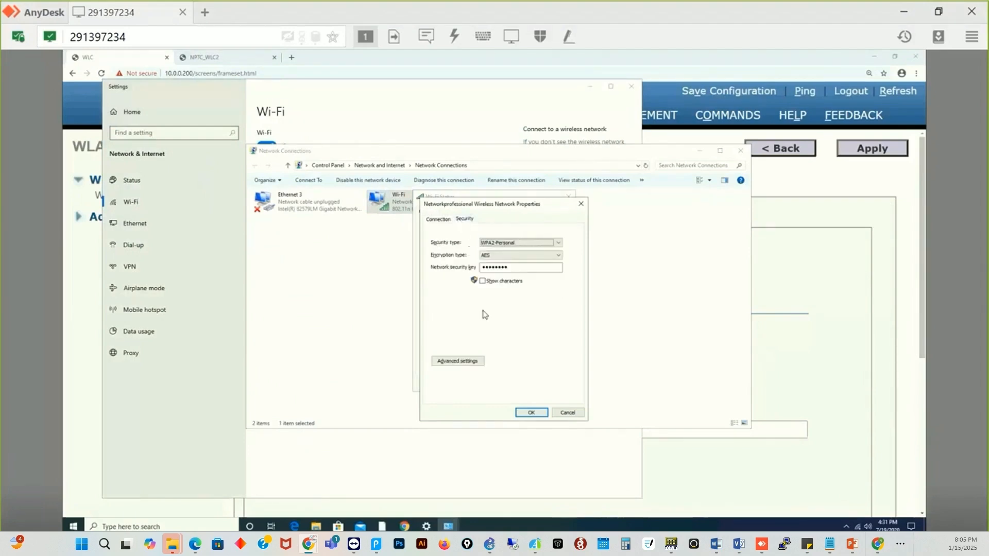
left_click(483, 283)
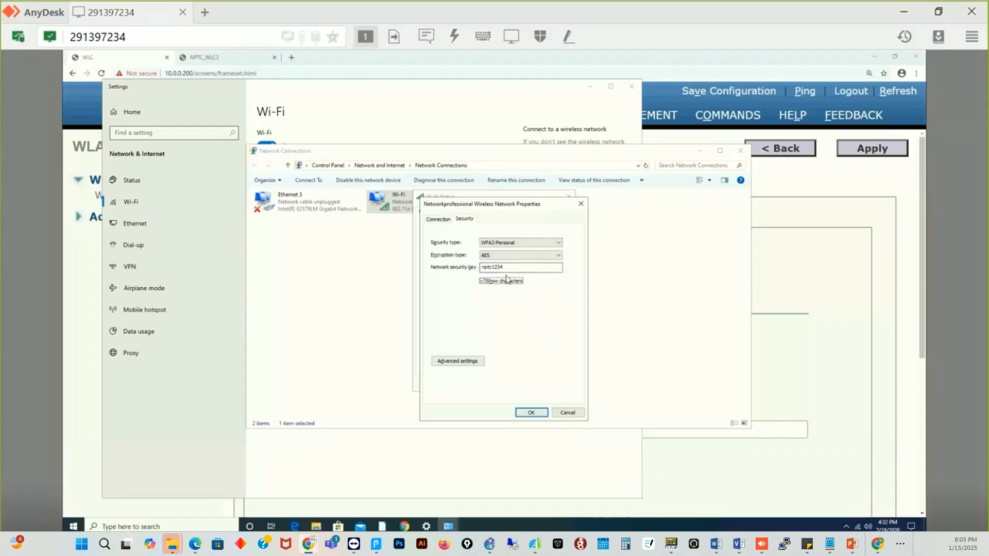
left_click(530, 413)
left_click(532, 412)
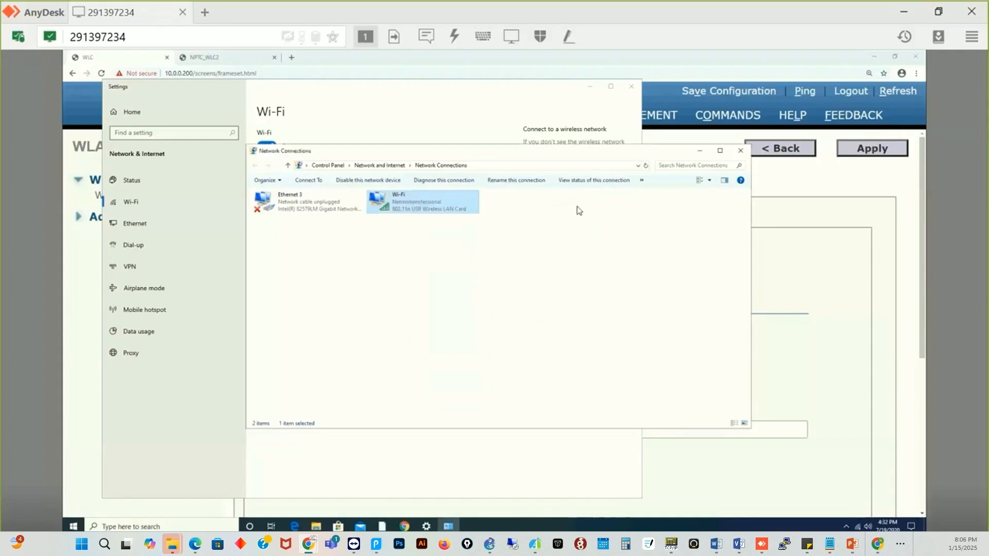
left_click(741, 153)
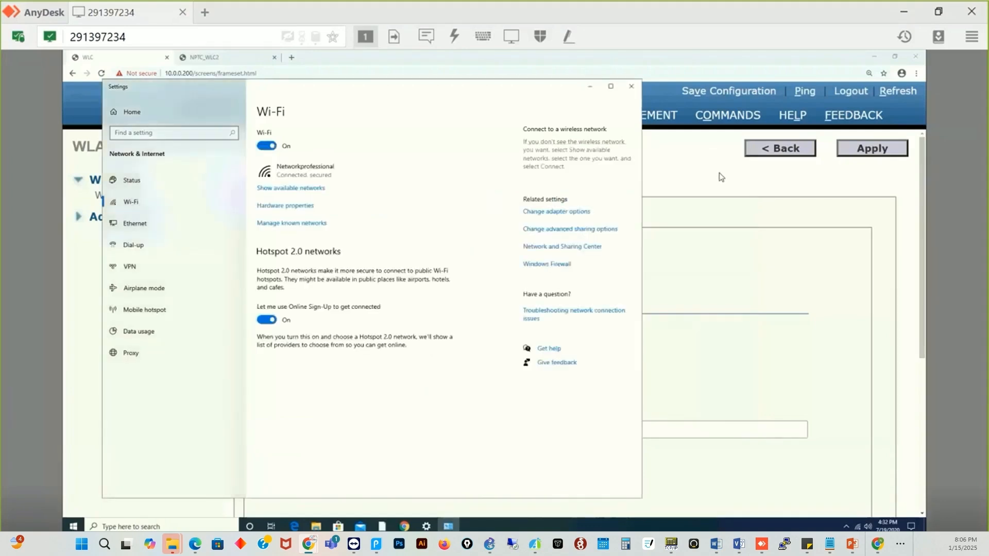
- Close Settings and on Vlan20's AAA Servers, try 10.0.0.250 as Server 1, then revert to None
left_click(632, 87)
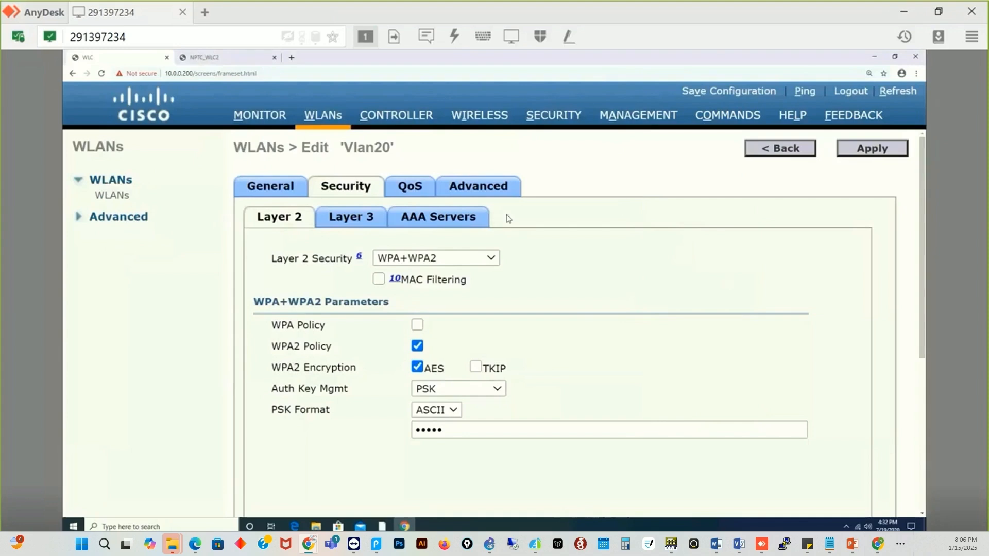
left_click(463, 222)
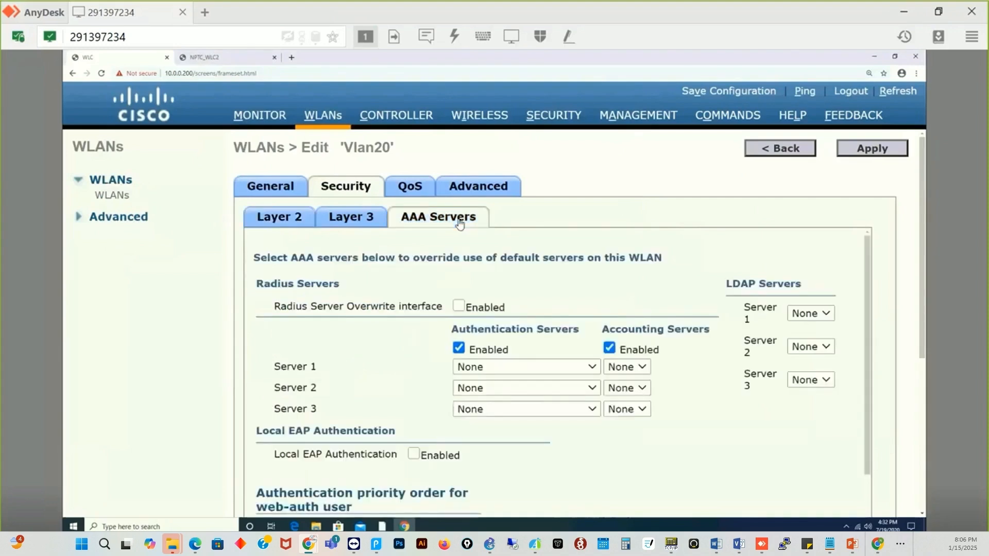
left_click(592, 373)
left_click(554, 395)
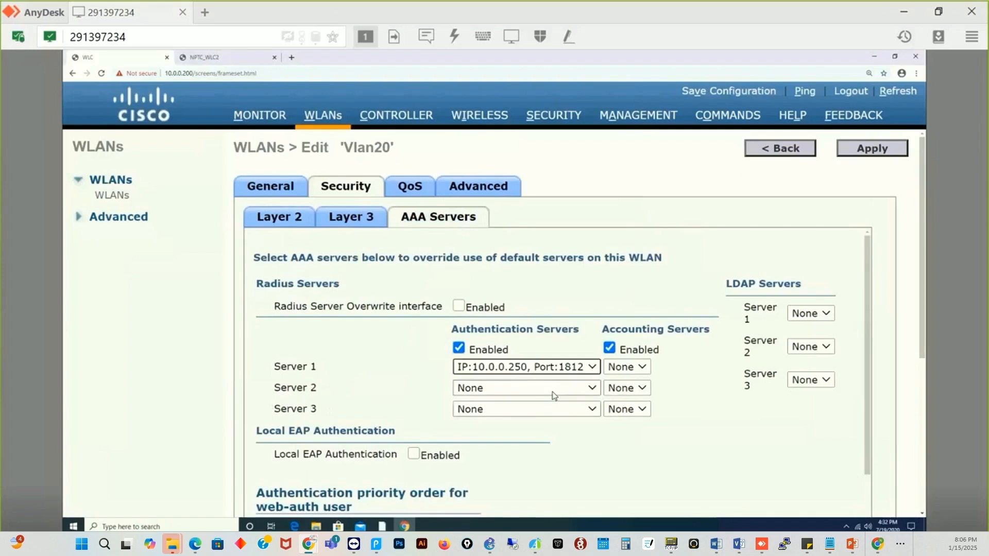
left_click(592, 368)
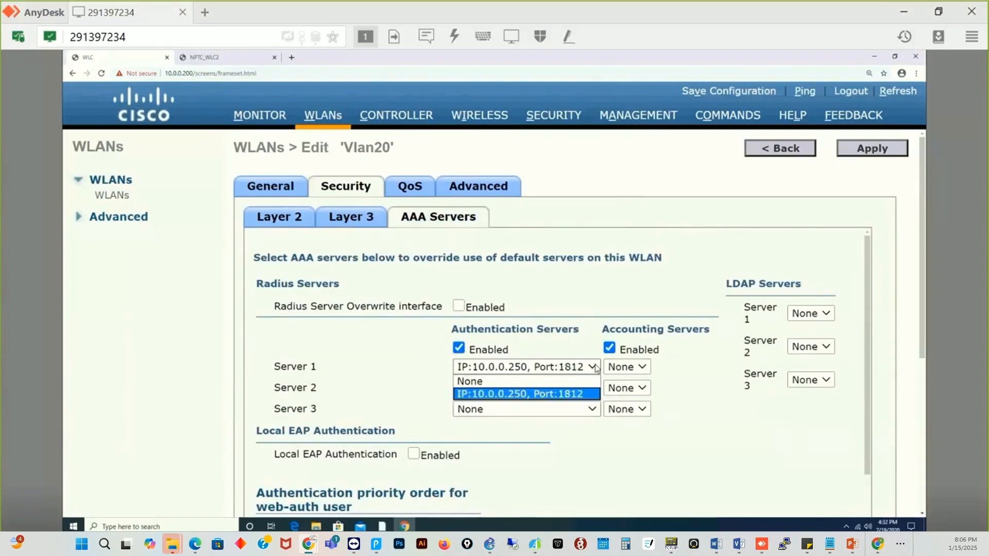
left_click(523, 382)
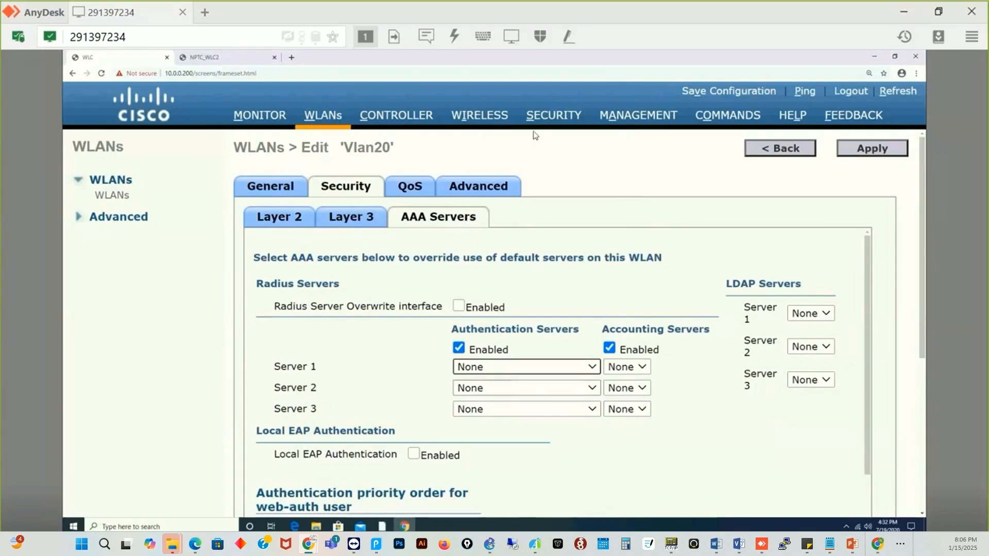
- Open the RADIUS Authentication servers list under Security
left_click(559, 122)
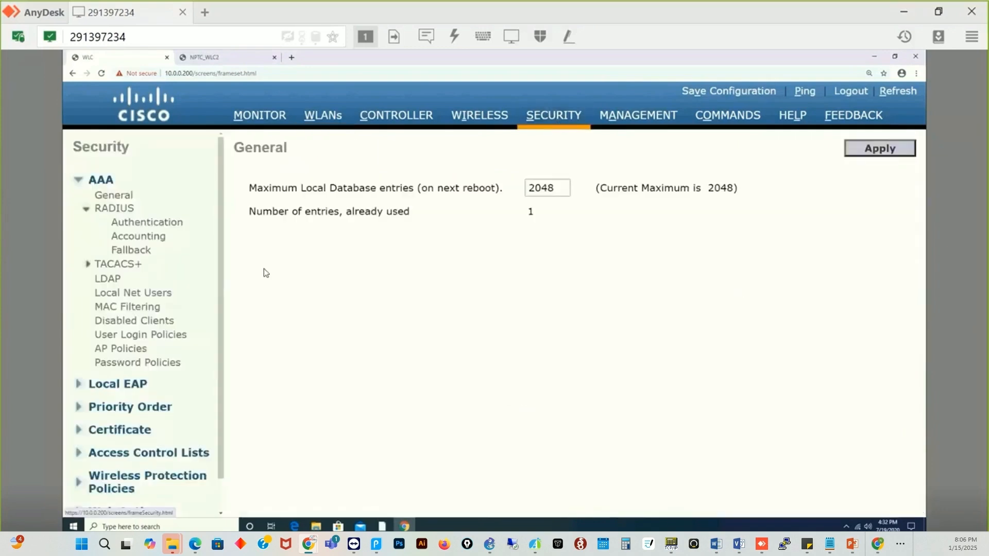
left_click(147, 223)
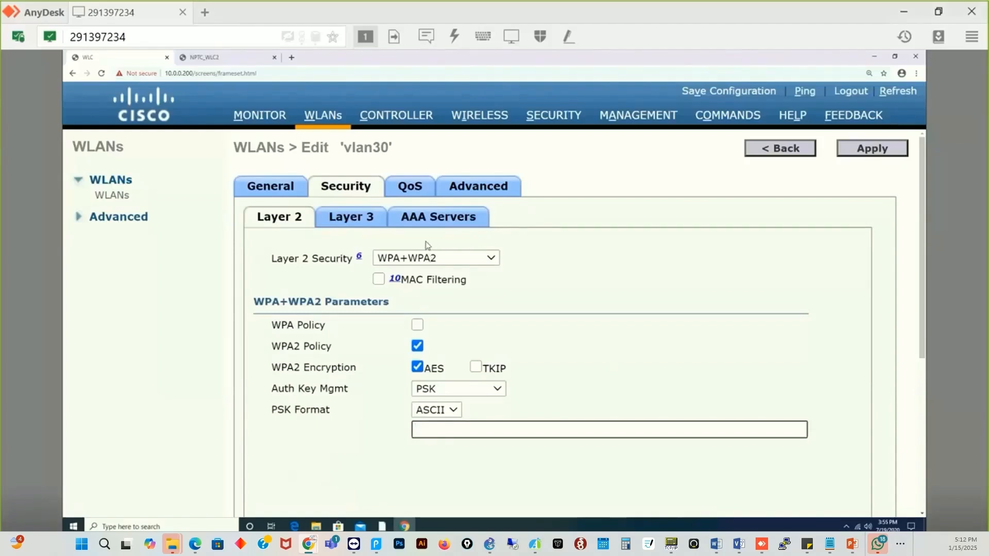
- Show vlan30's AAA Servers settings, with every authentication and accounting server at None
left_click(427, 222)
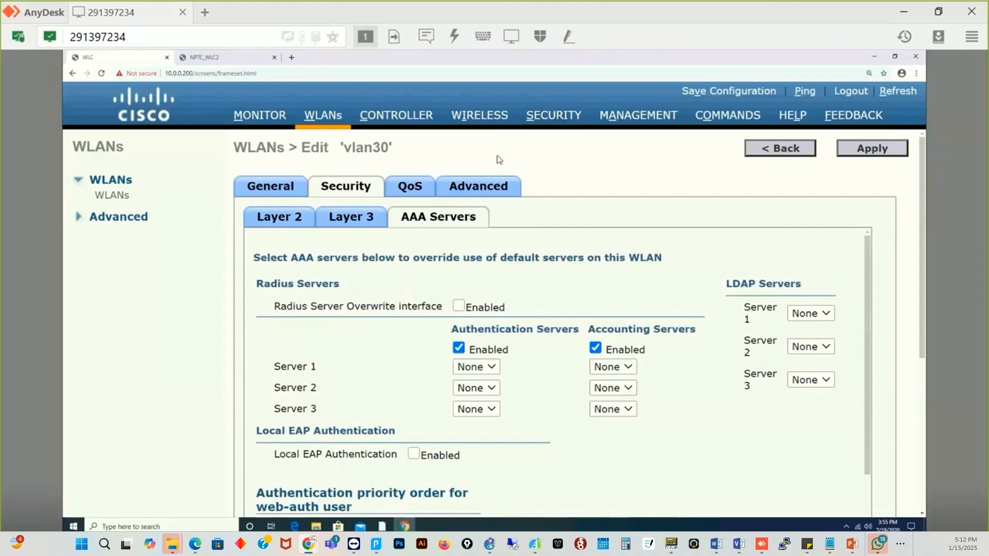
- Start a new RADIUS authentication server with IP 10.0.0.250 on port 1812
left_click(549, 116)
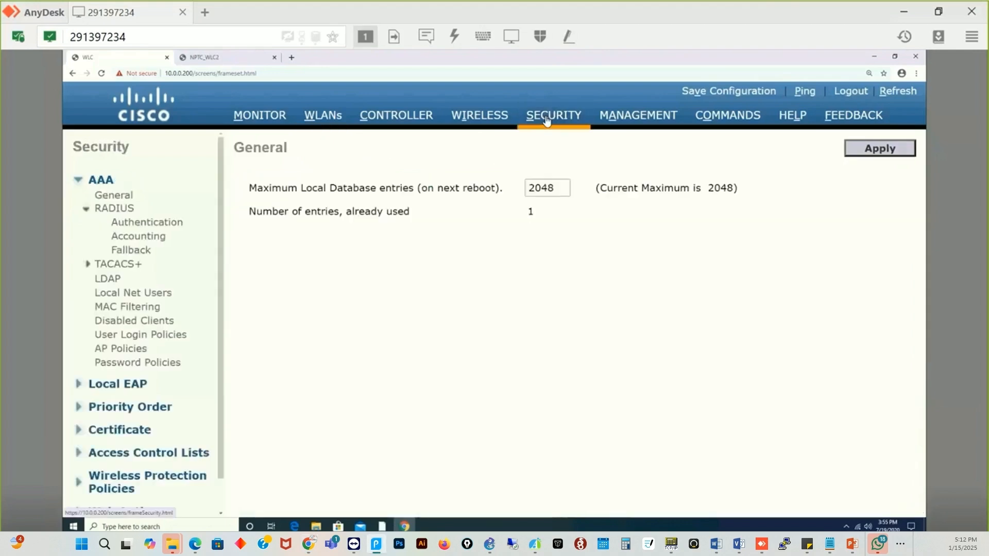
left_click(140, 226)
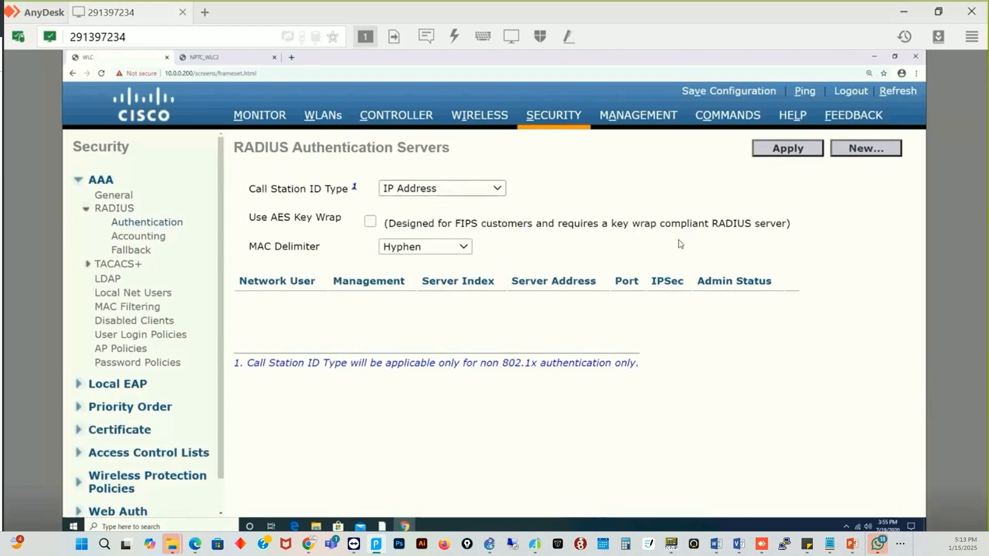
left_click(881, 149)
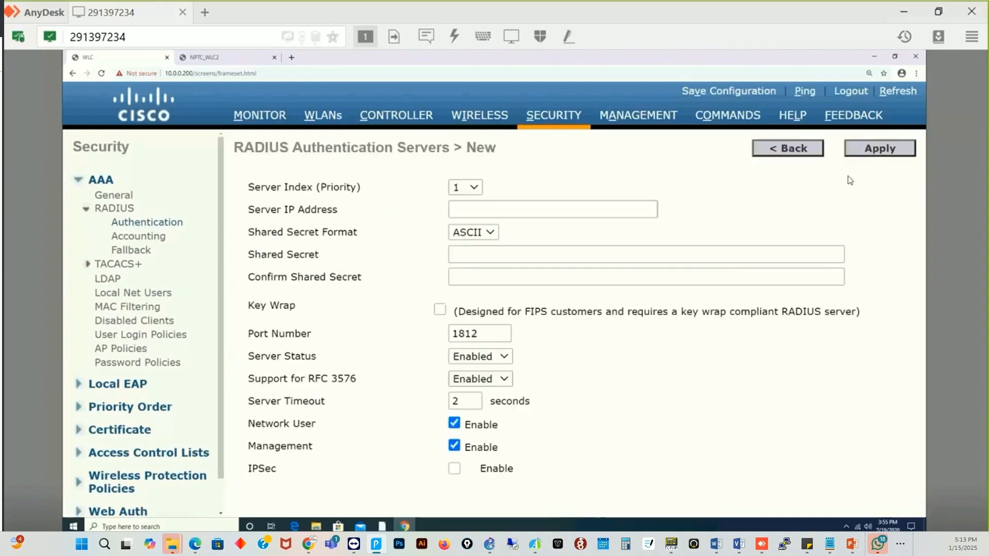
left_click(507, 213)
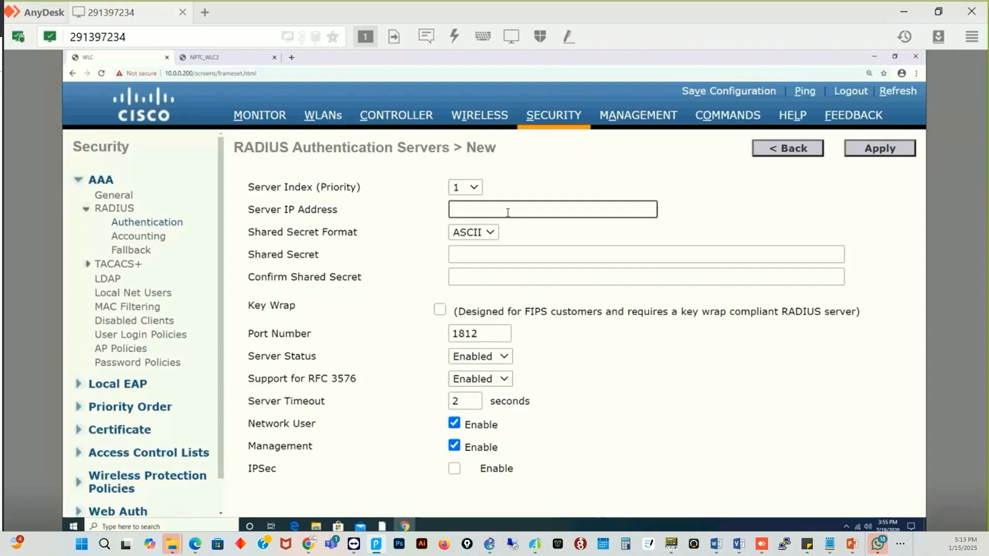
type("10")
type(".0.")
type("0.")
type("2550")
key("BackSpace")
key("BackSpace")
type("0")
left_click(475, 255)
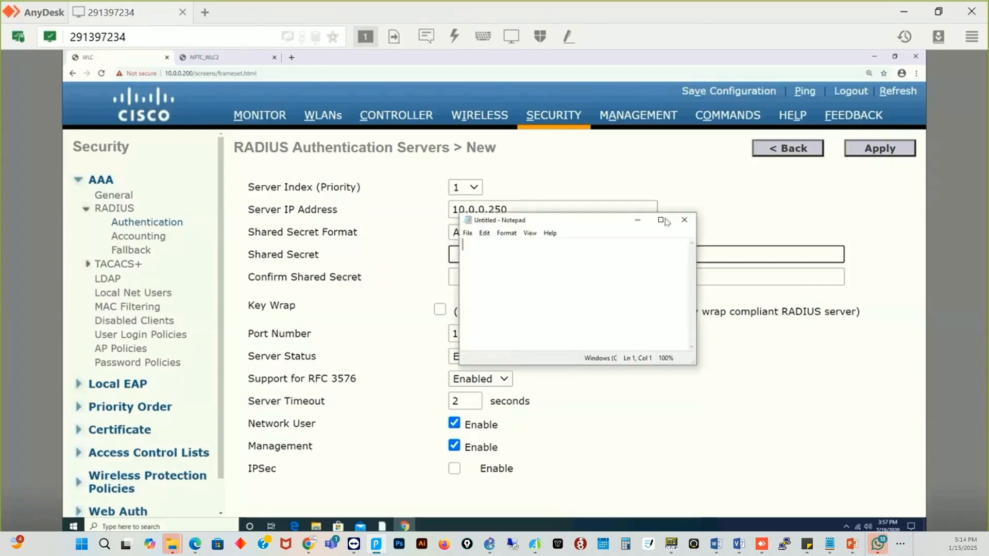
- Write 'CISCO ACS,ISE' and 'LDAP' on two lines in a maximized Notepad, then minimize it
left_click(664, 220)
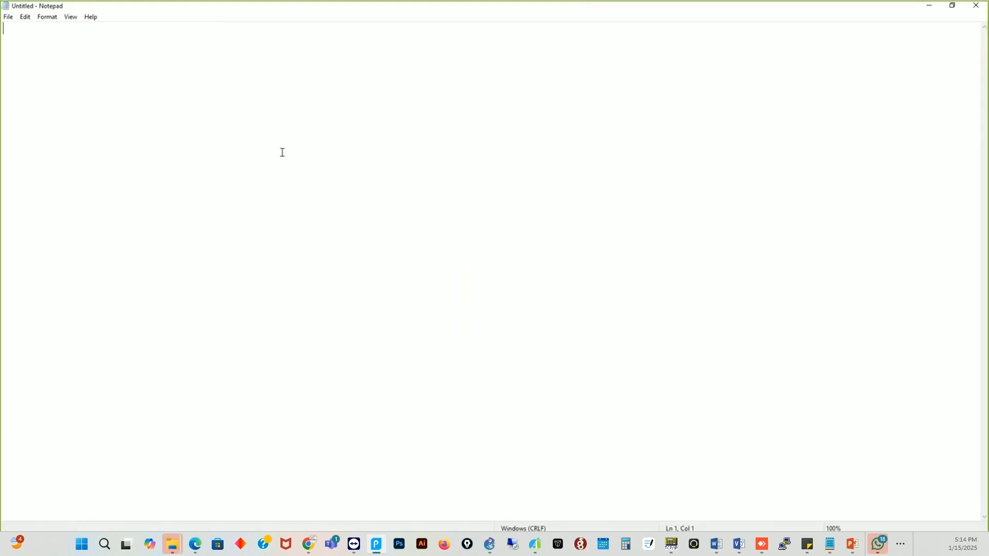
type("CISCO AC")
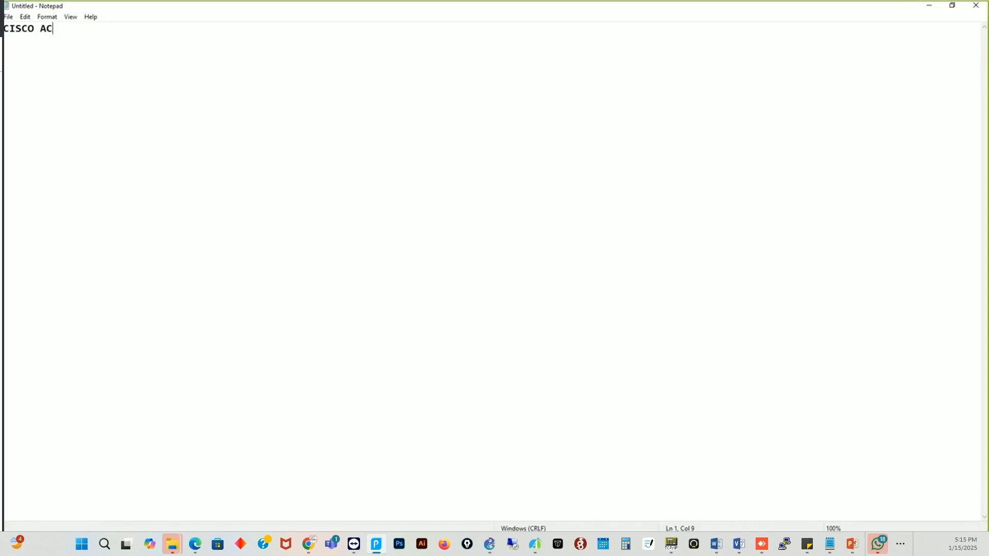
type("S,is")
key("BackSpace")
key("BackSpace")
type("ise")
key("BackSpace")
key("BackSpace")
key("BackSpace")
key("BackSpace")
type(",ise")
key("BackSpace")
key("BackSpace")
key("BackSpace")
type("ISE")
type("L")
type("DAP")
left_click(930, 6)
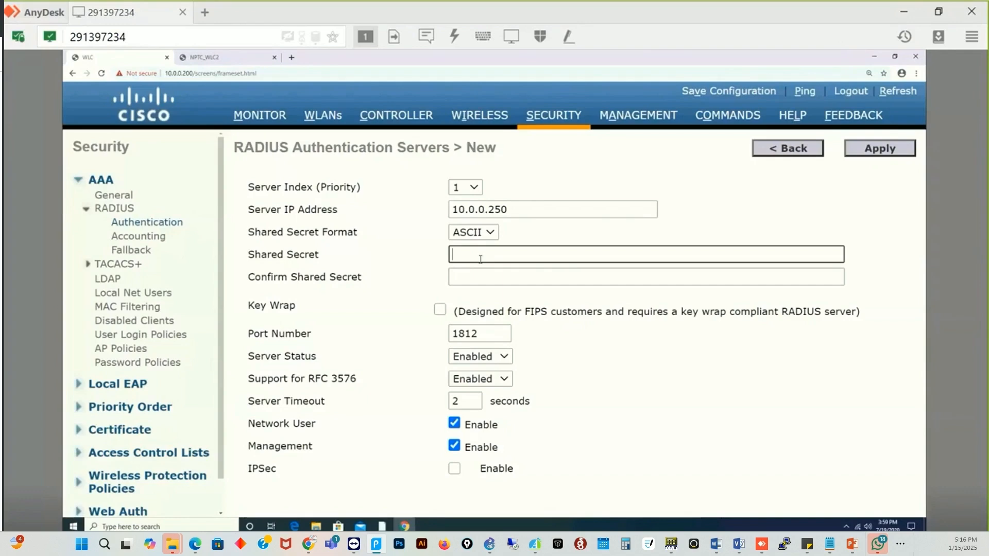
- Enter and confirm the RADIUS shared secret, then apply the 10.0.0.250 server
type("123")
left_click(465, 288)
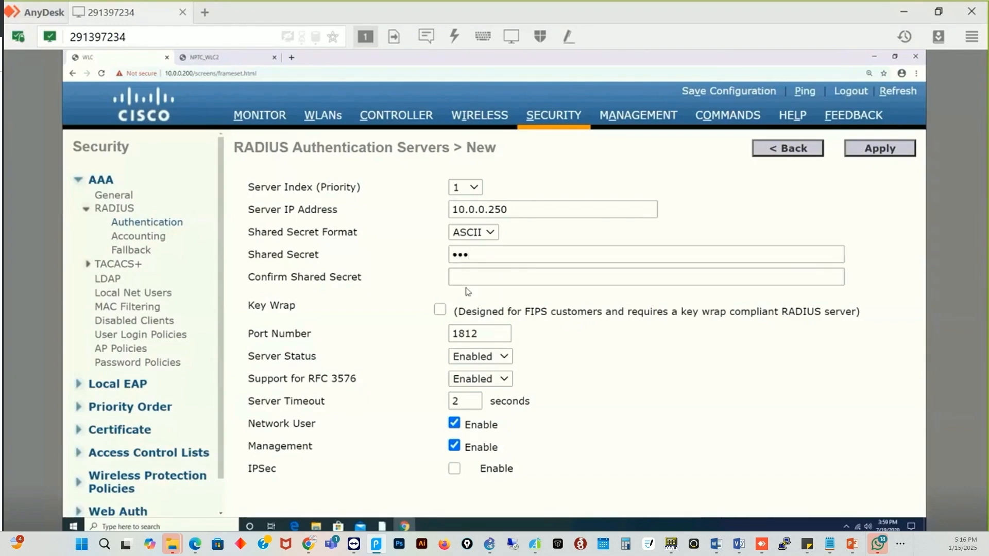
left_click(503, 277)
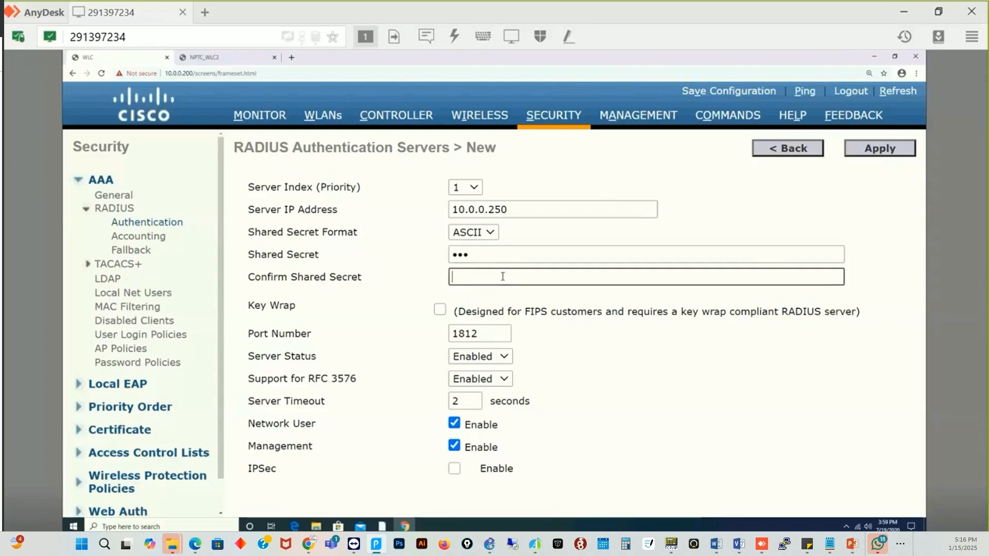
type("123")
left_click(879, 152)
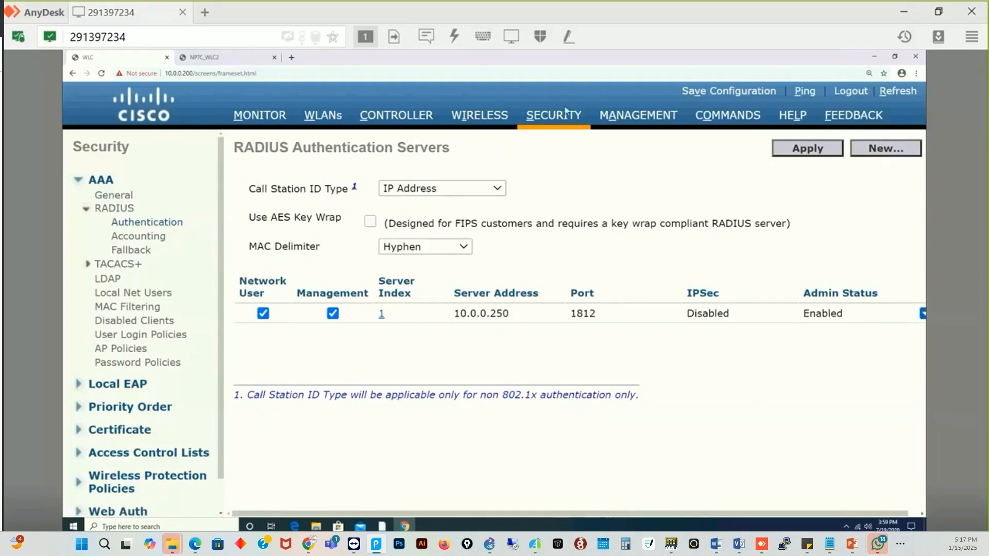
- Check the RADIUS authentication servers list twice, ending on the WLANs list of Vlan1, Vlan20, vlan30
left_click(555, 118)
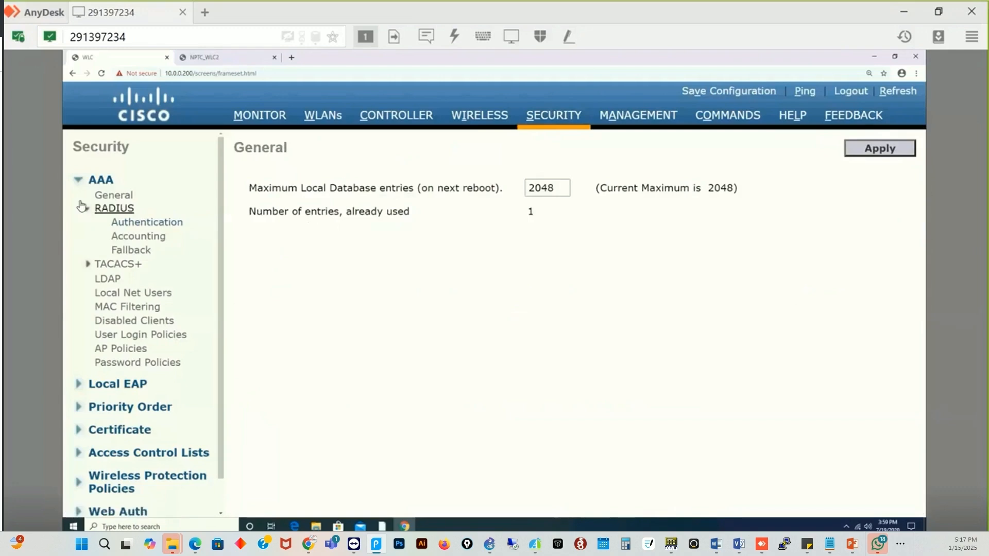
left_click(129, 224)
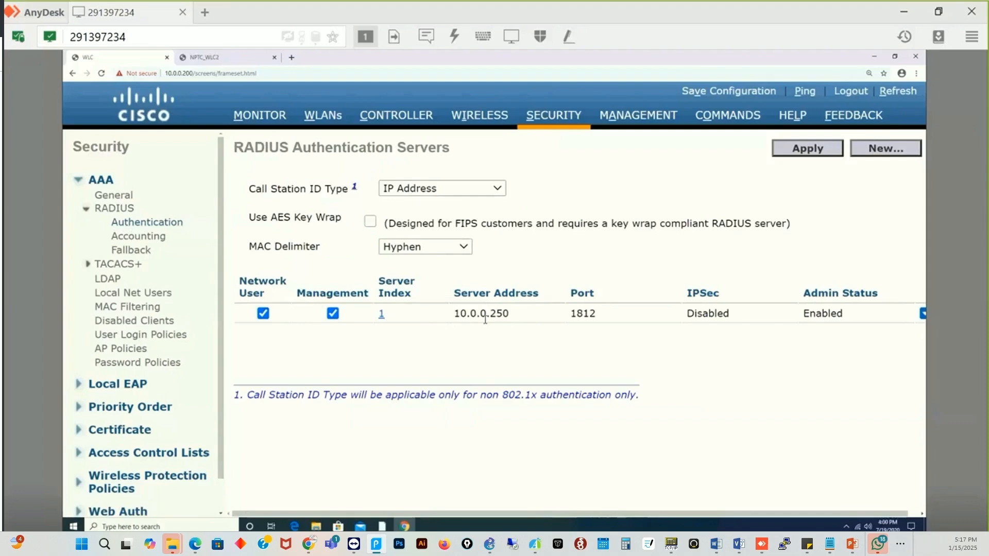
left_click(307, 118)
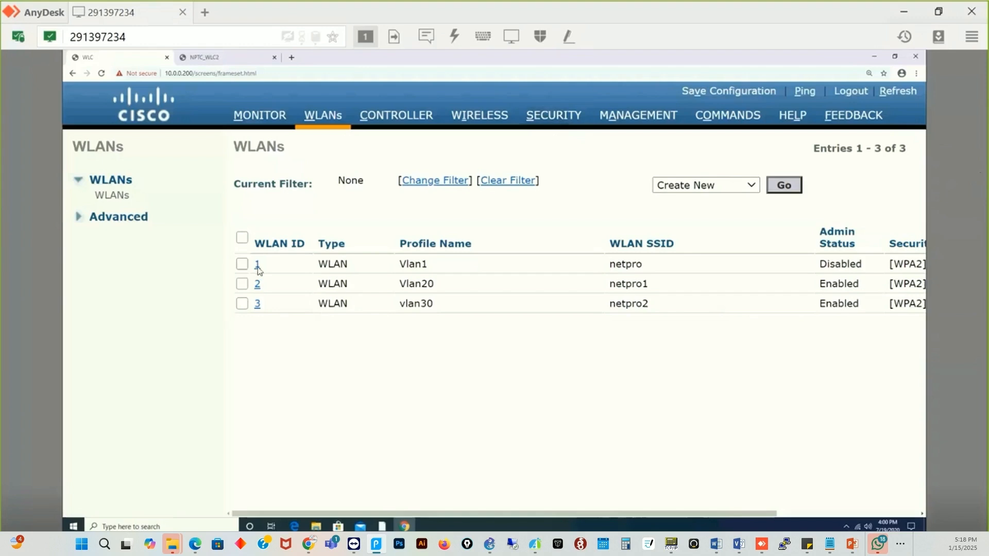
left_click(557, 118)
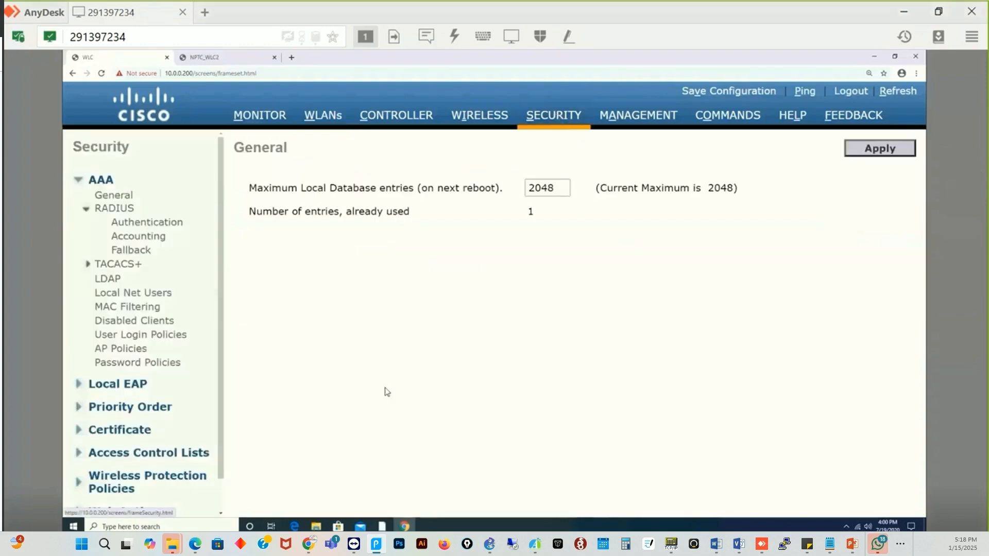
left_click(140, 223)
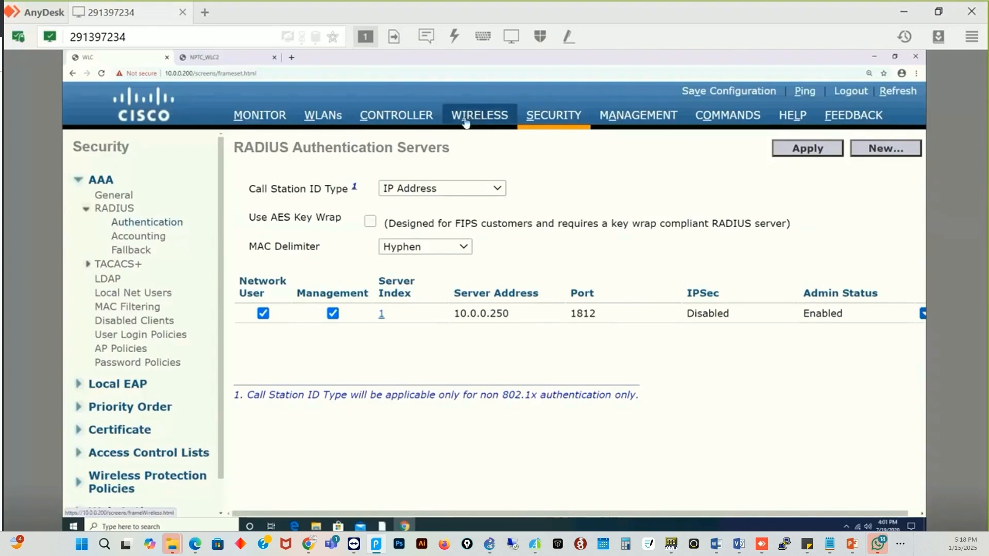
left_click(330, 120)
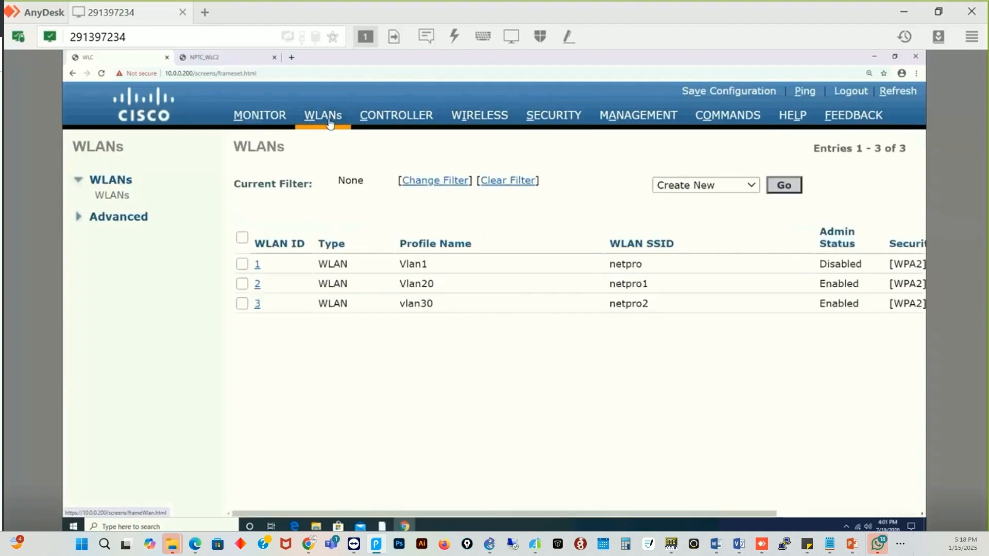
- Set vlan30's (WLAN ID 3) authentication Server 1 to IP 10.0.0.250, port 1812
left_click(256, 307)
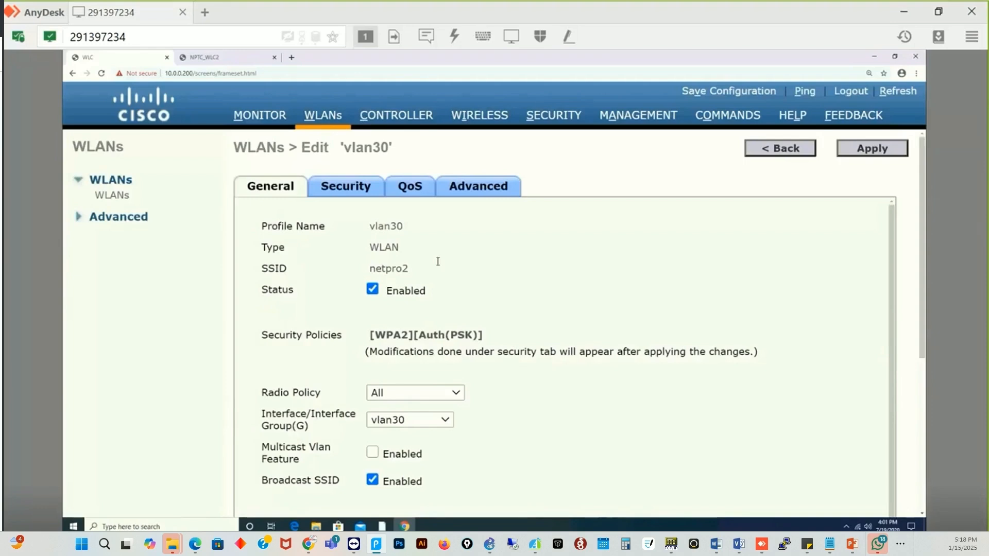
left_click(358, 193)
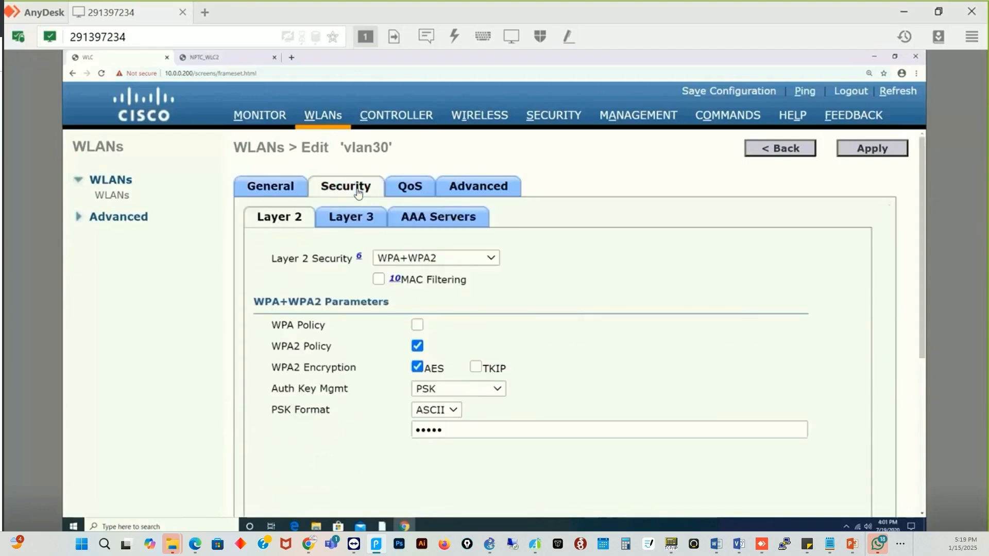
left_click(439, 221)
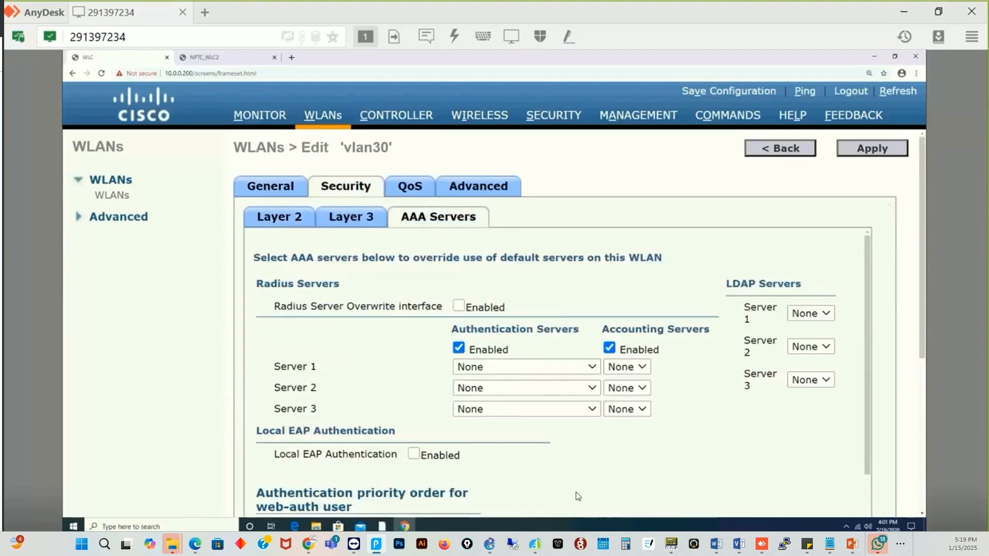
scroll(603, 373, "down", 2)
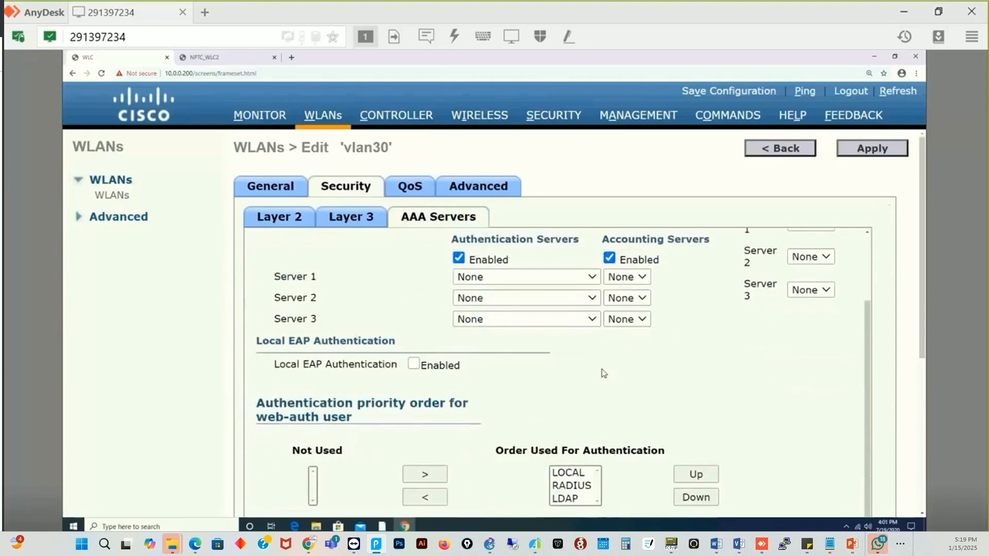
left_click(590, 279)
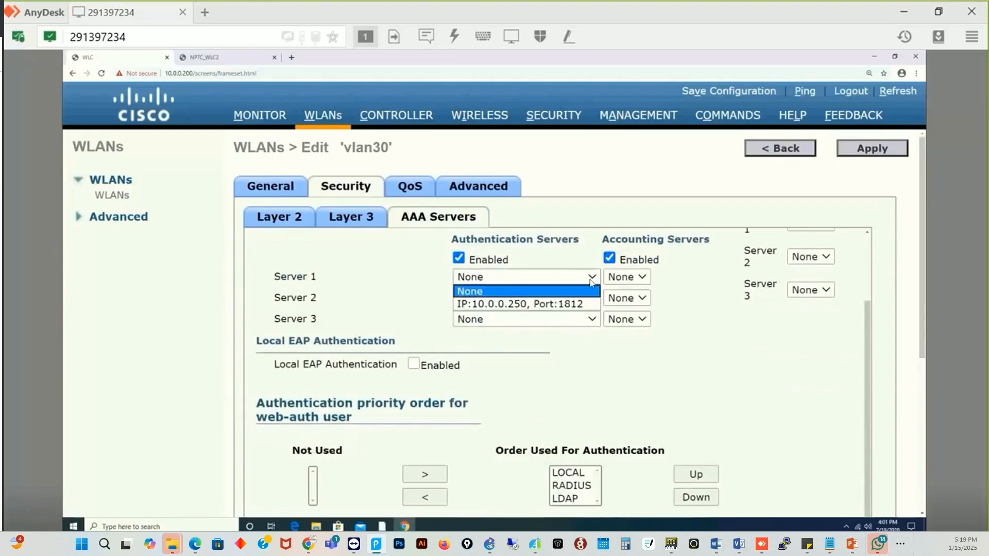
left_click(565, 306)
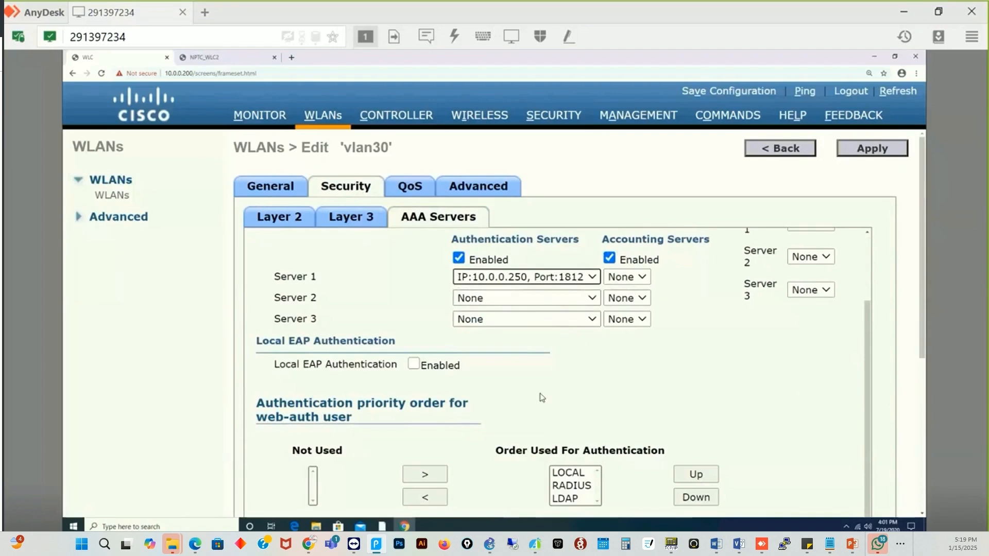
scroll(541, 399, "down", 5)
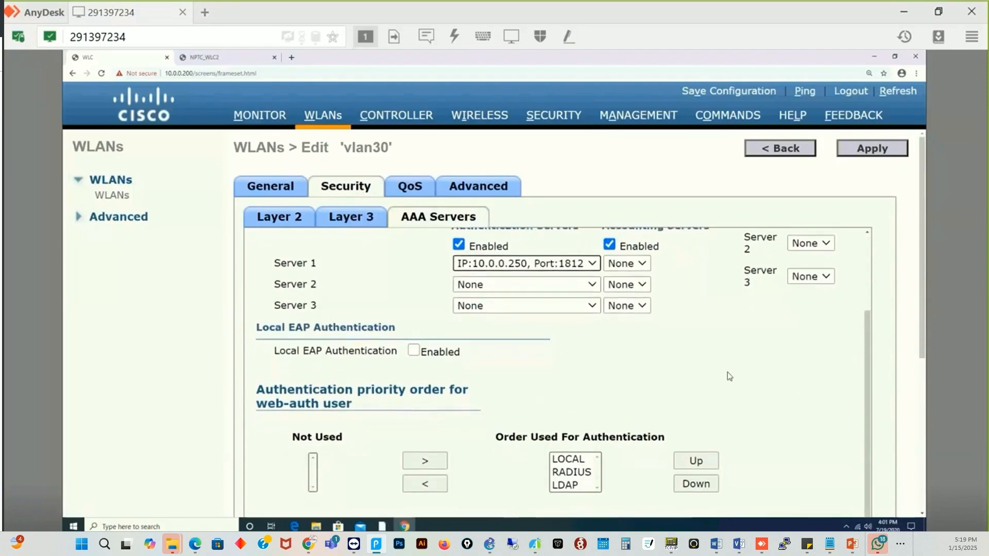
scroll(754, 351, "up", 5)
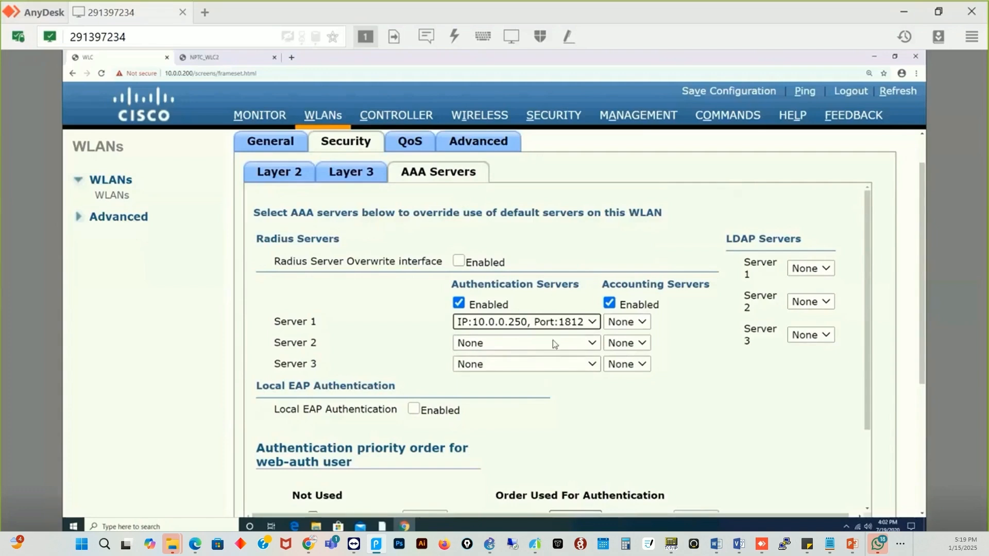
scroll(722, 388, "up", 1)
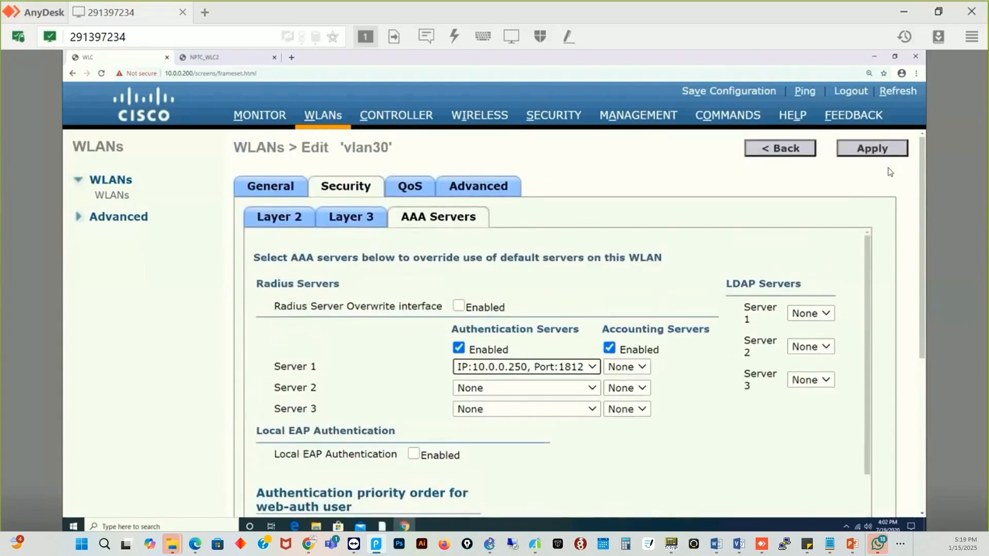
- Apply RADIUS Server 1 (10.0.0.250) to the vlan30 WLAN, accepting the brief WLAN disruption warning
left_click(855, 156)
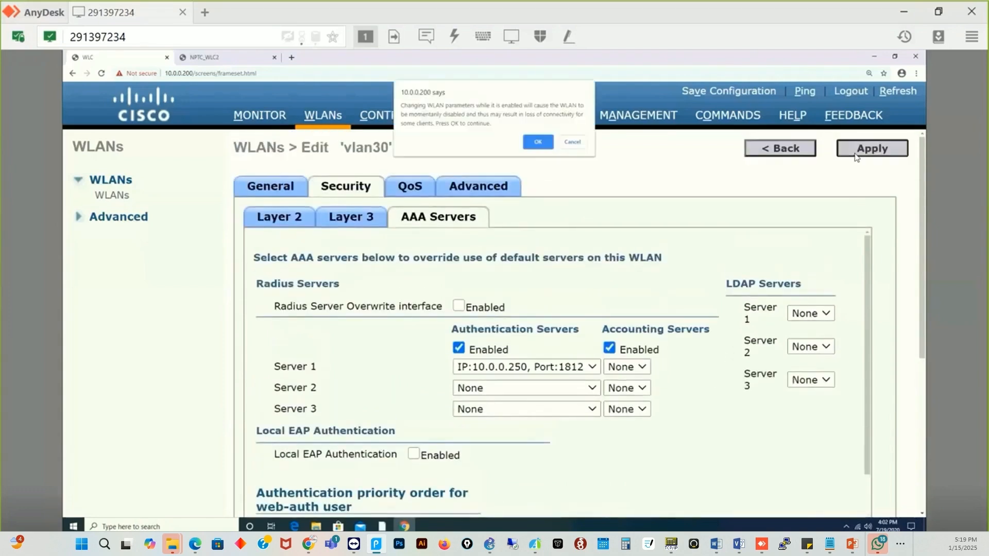
left_click(546, 146)
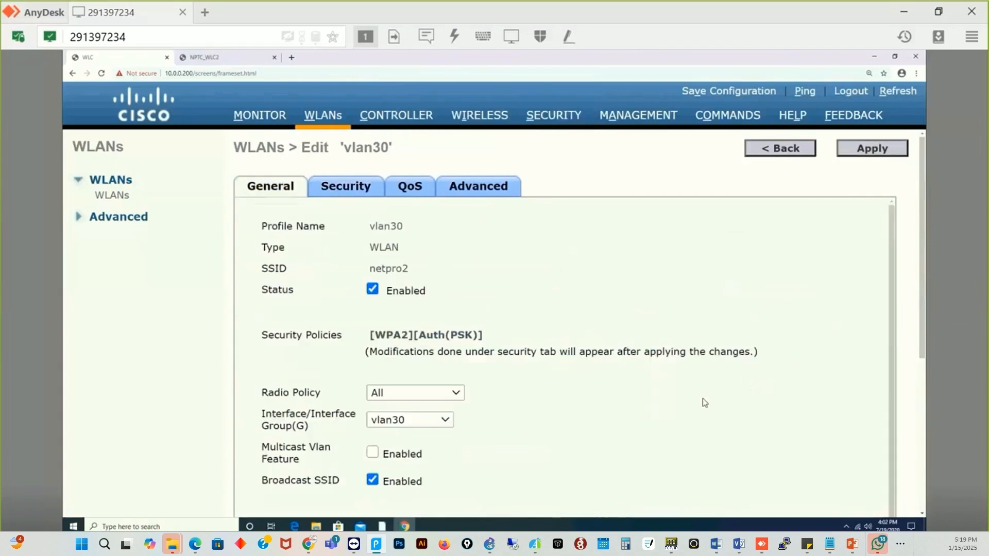
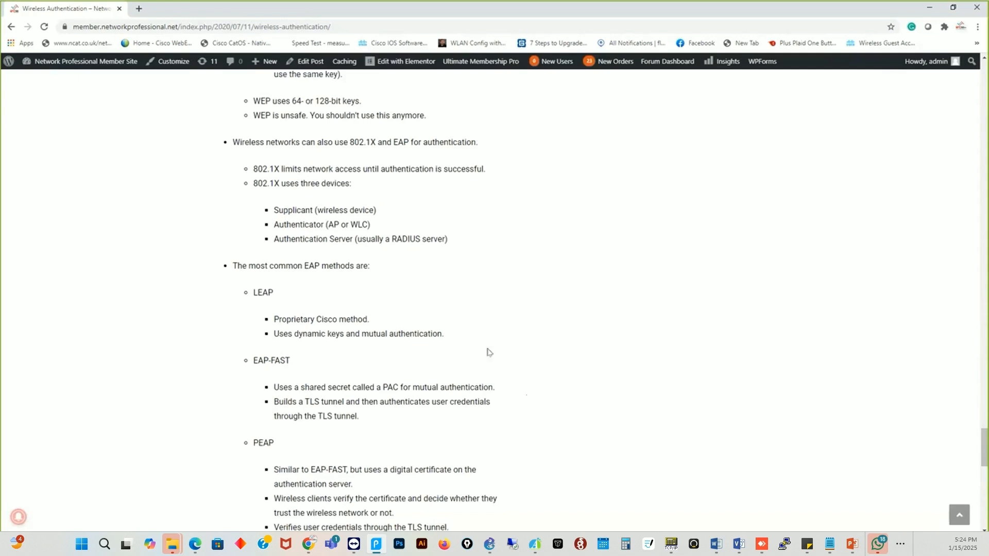
scroll(561, 398, "down", 1)
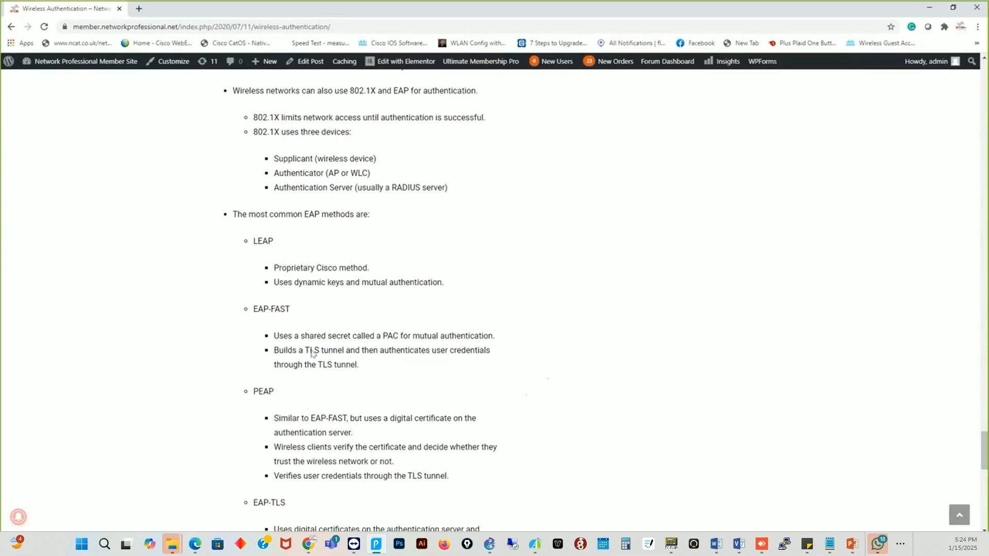
scroll(296, 472, "down", 1)
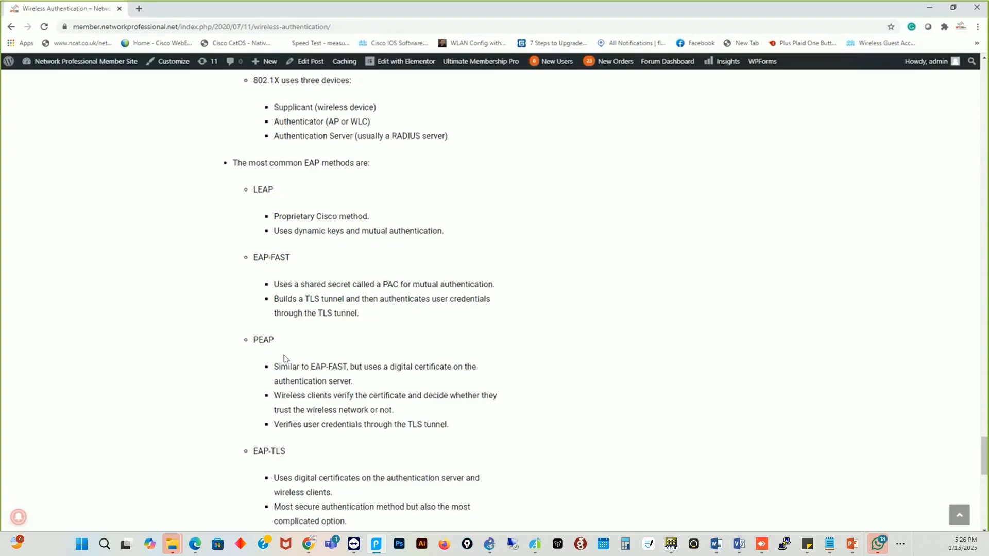
- Scroll back up to the 802.1X/EAP heading and its supplicant–authenticator–authentication server diagram
scroll(387, 279, "up", 8)
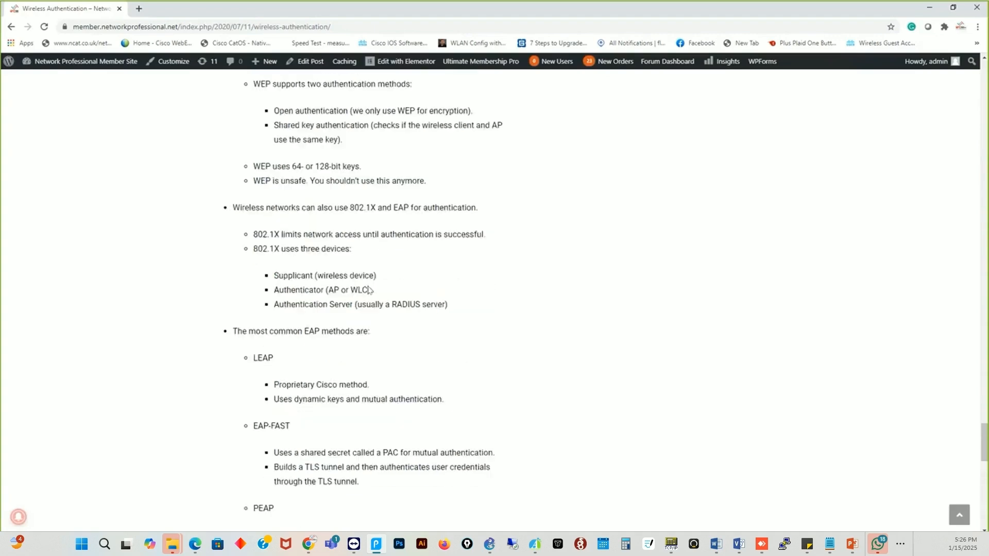
scroll(387, 277, "up", 20)
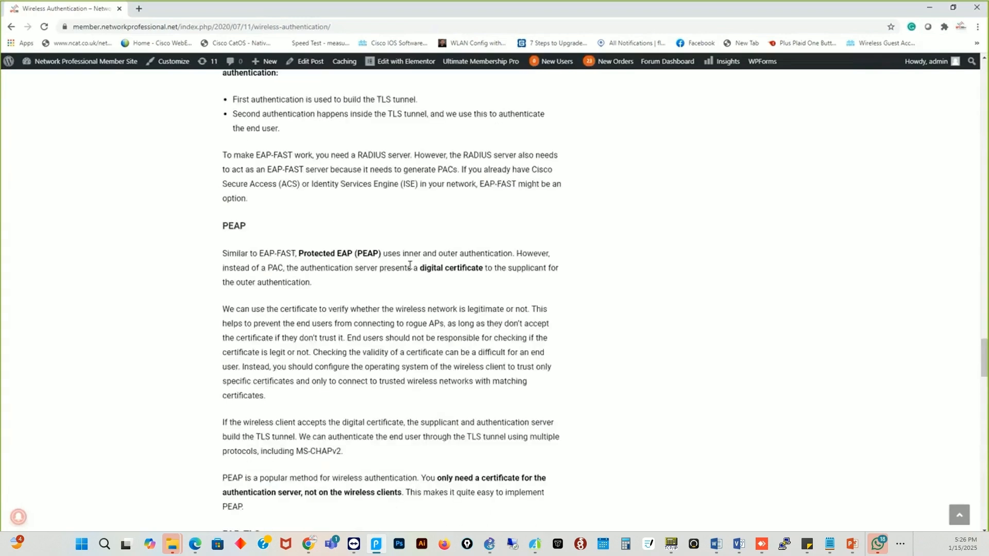
scroll(412, 270, "up", 2)
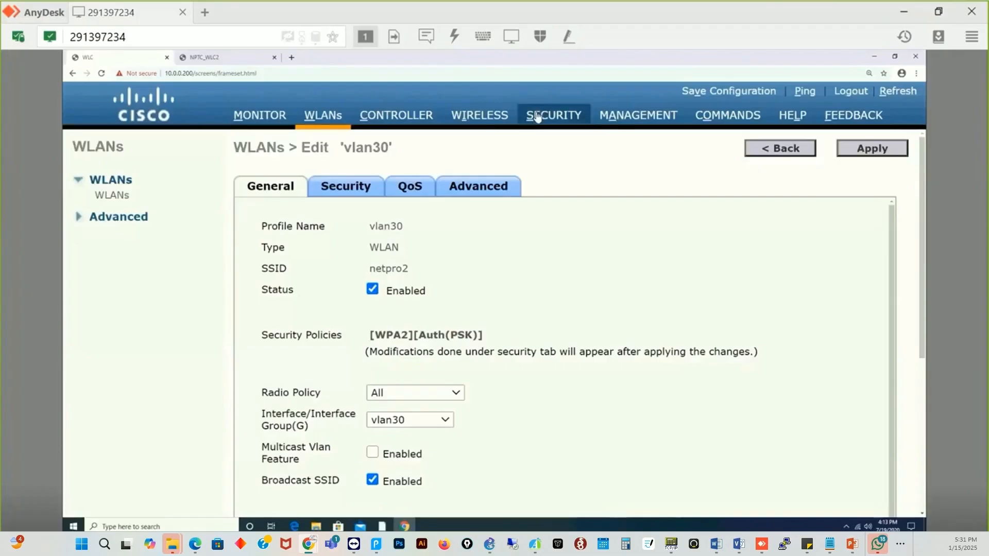
- Go to Security > Local EAP > Profiles, which has no profiles yet
left_click(536, 118)
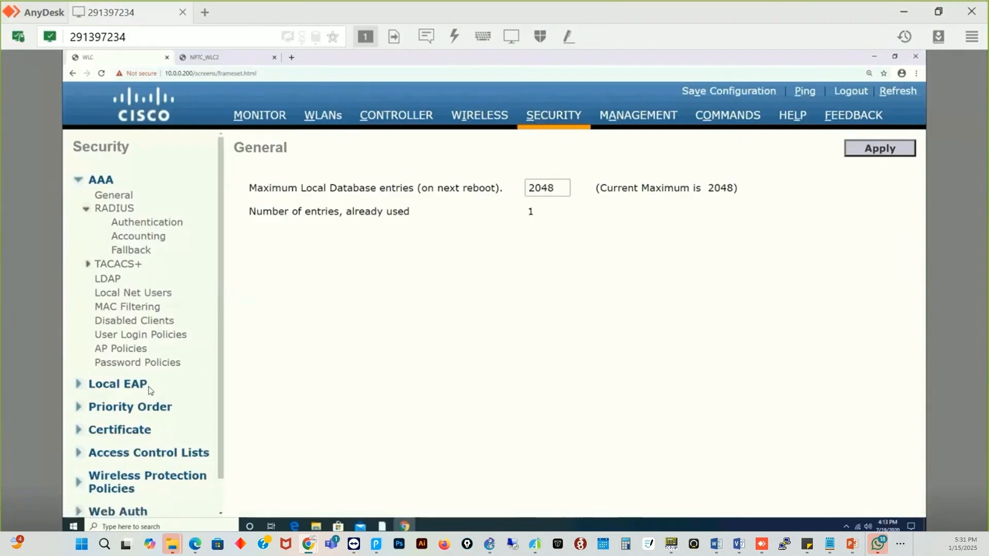
left_click(77, 385)
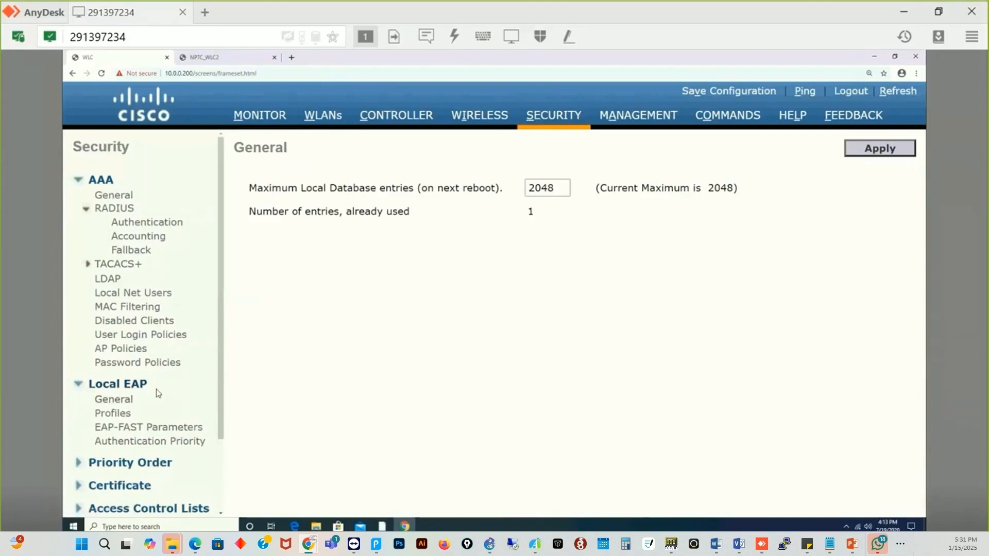
left_click(114, 415)
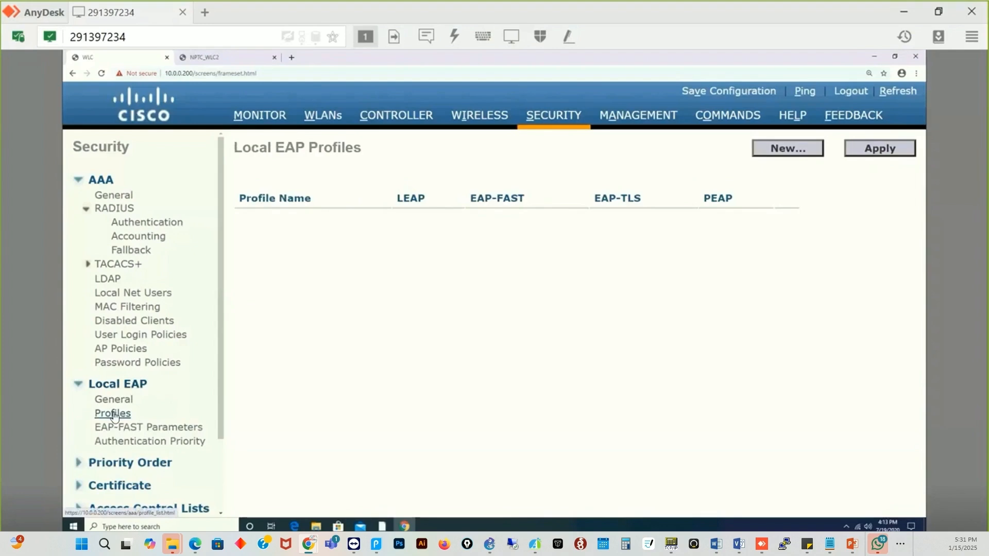
- Add a new Local EAP profile with Profile Name 'local-leap' and apply it
left_click(796, 150)
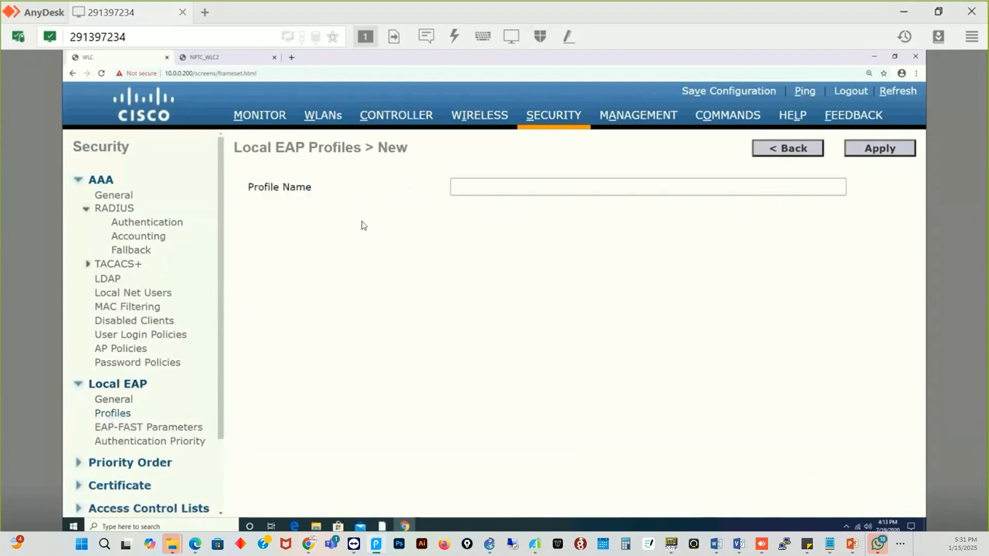
left_click(108, 413)
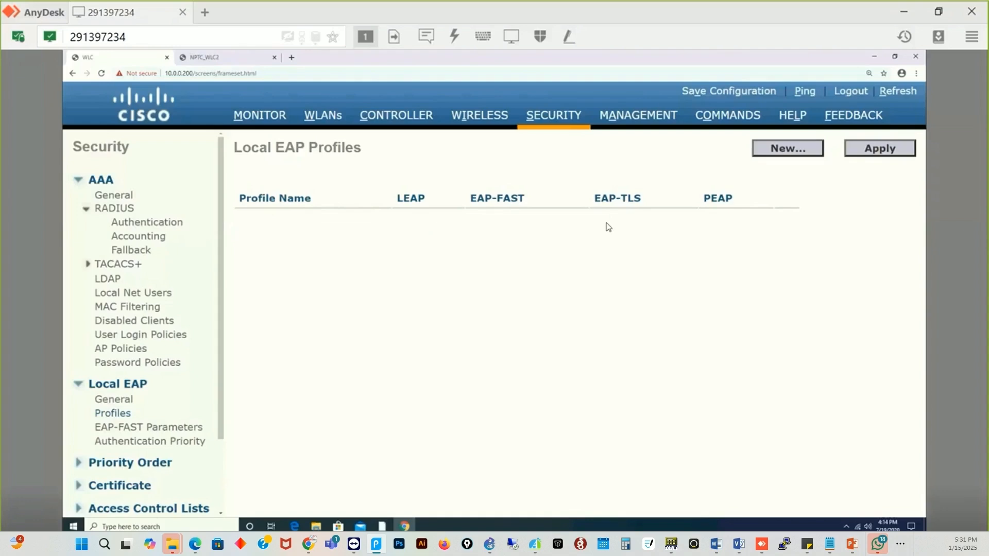
left_click(767, 153)
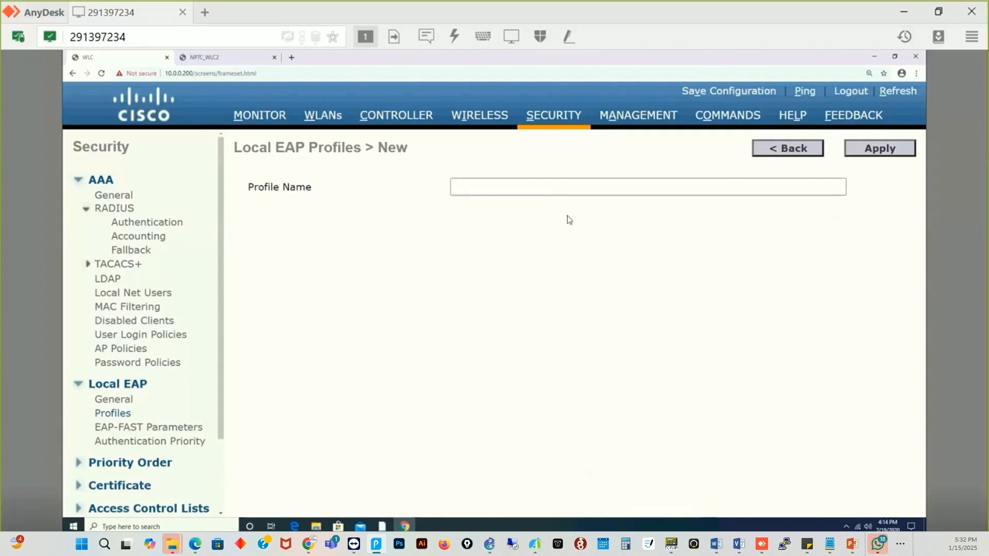
left_click(560, 186)
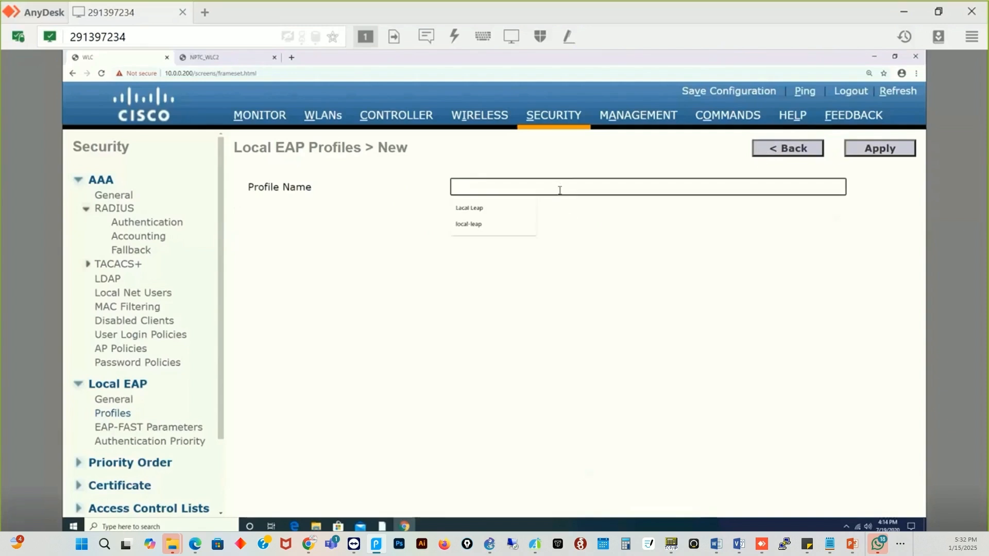
left_click(471, 226)
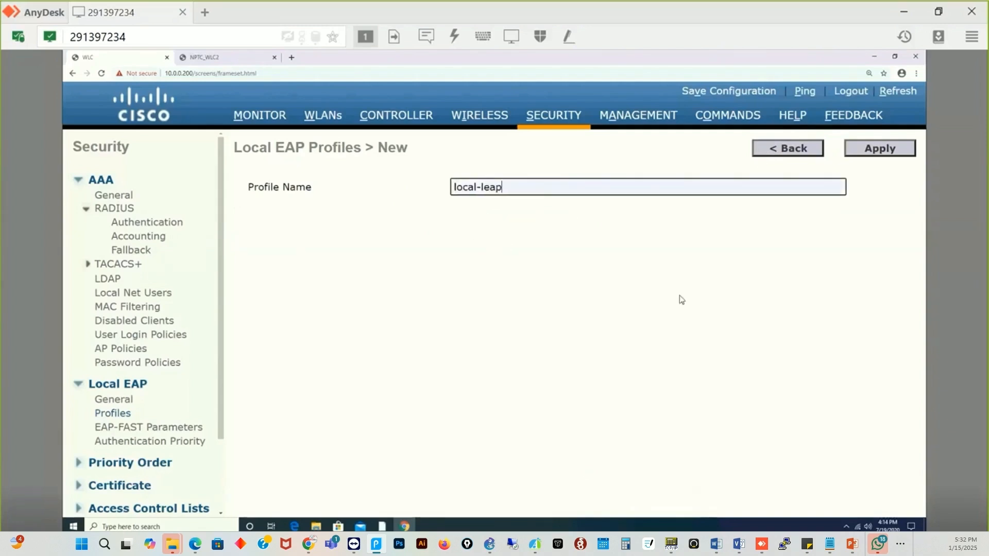
left_click(880, 149)
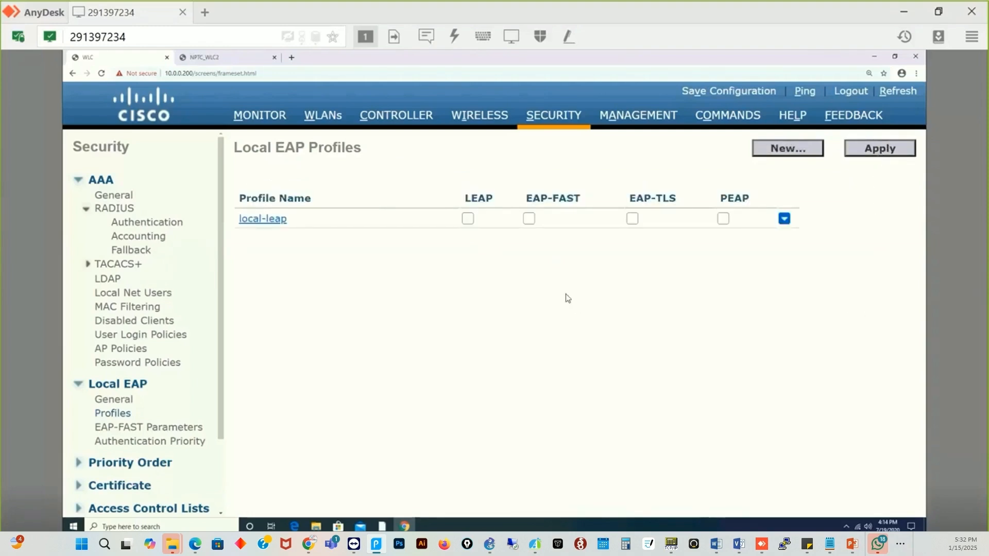
- Tick the LEAP checkbox in the local-leap profile row
left_click(468, 218)
- Enable EAP-FAST and untick LEAP for local-leap, then apply the change
left_click(529, 220)
left_click(468, 220)
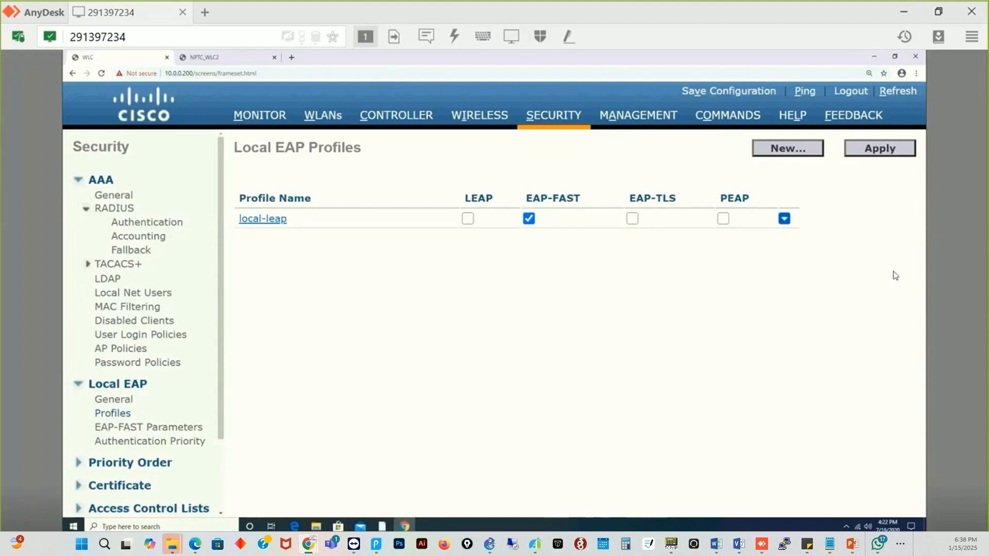
left_click(878, 149)
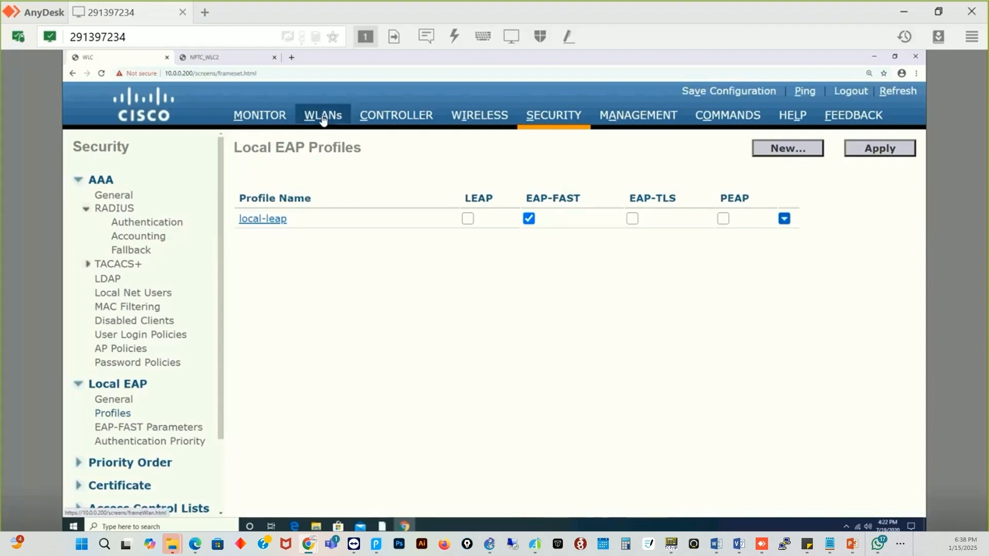
- Start a new Local Net User entry, leaving the form unfilled
left_click(145, 294)
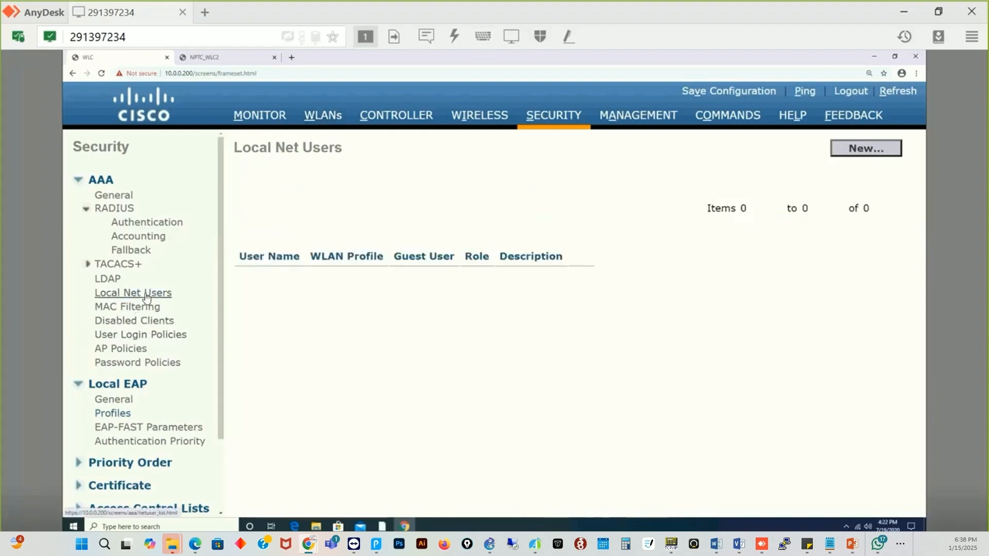
left_click(863, 150)
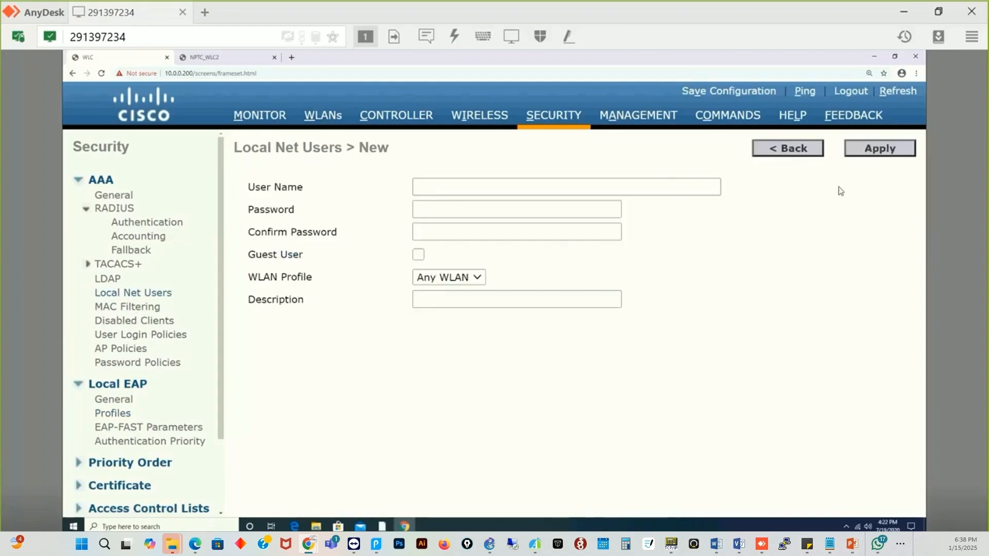
left_click(473, 186)
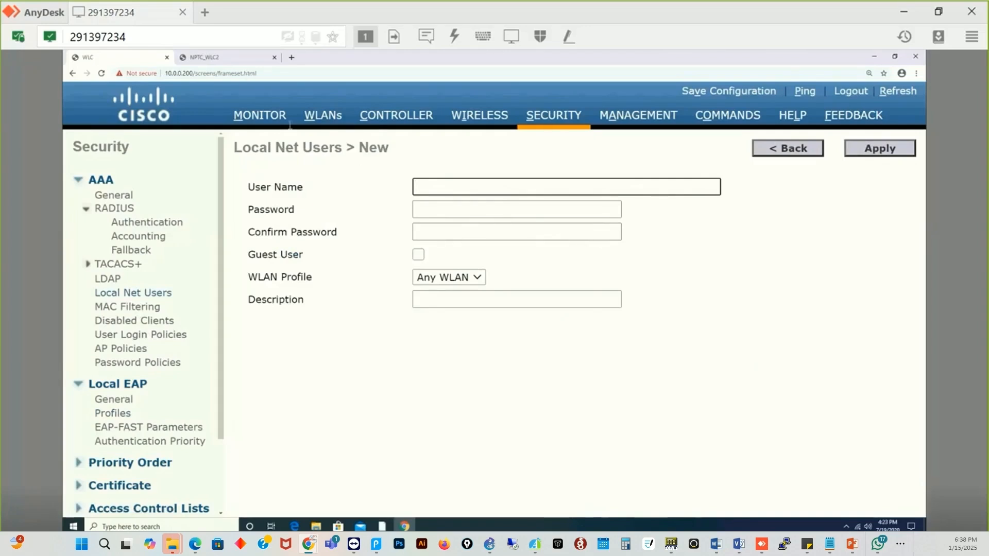
- Open the Security tab of WLAN ID 3 (vlan30), currently WPA2 AES with PSK
left_click(320, 119)
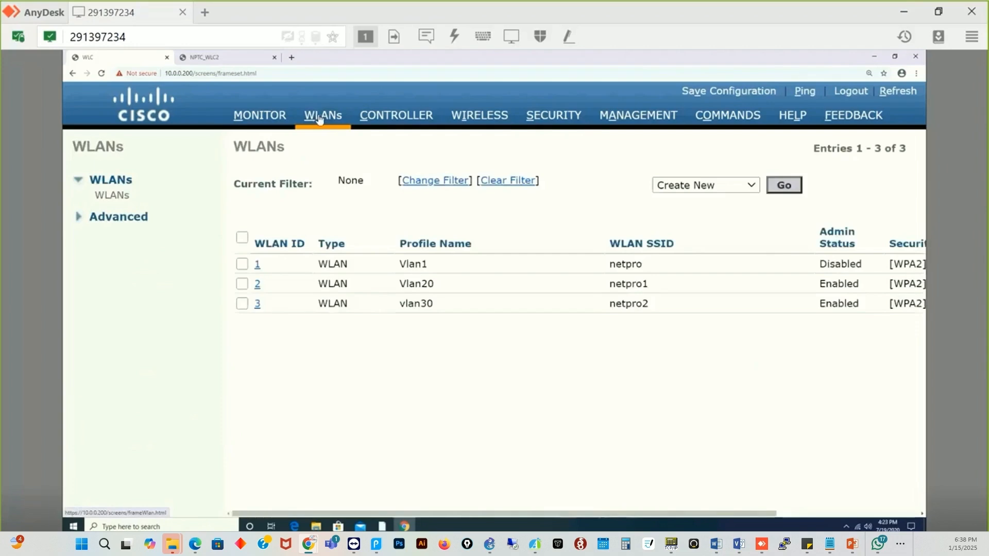
left_click(256, 304)
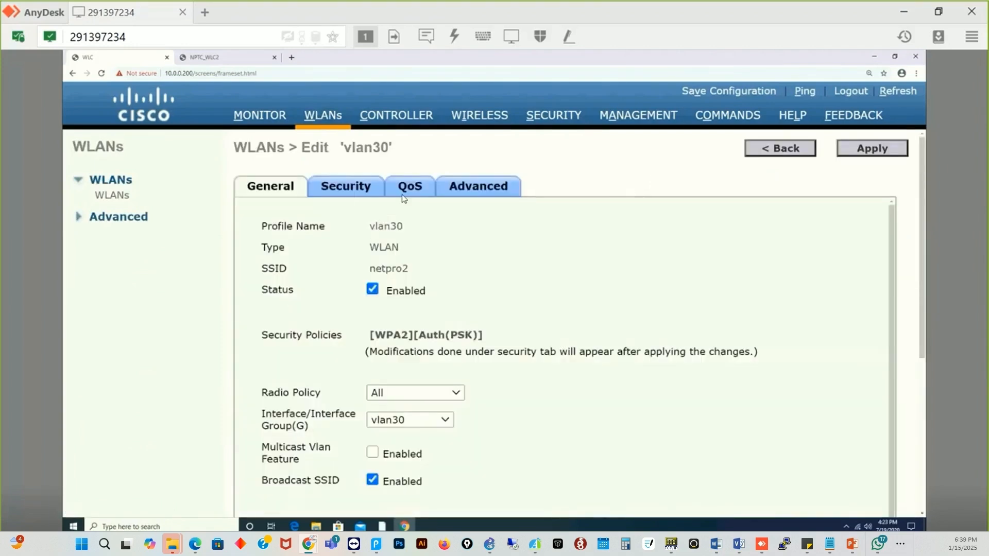
left_click(347, 190)
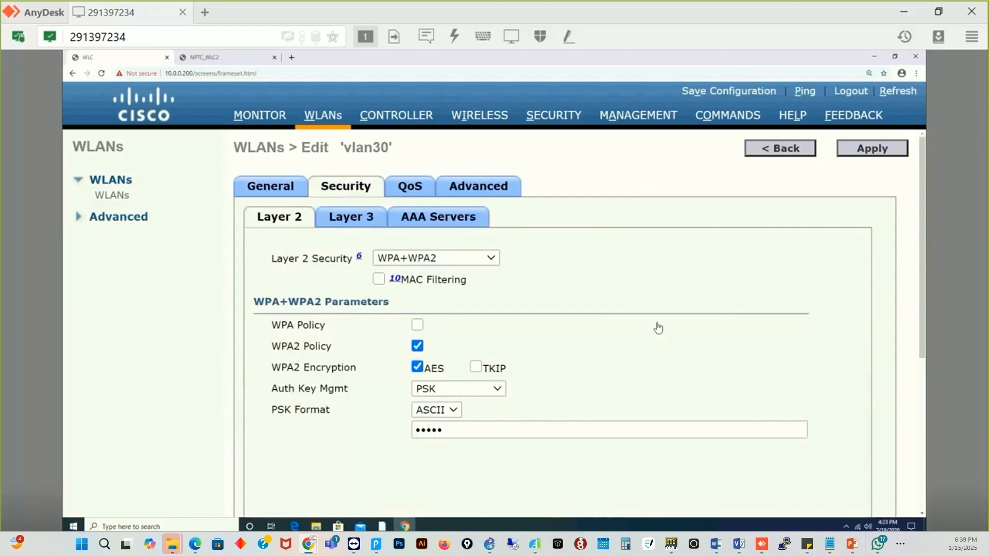
- On vlan30's AAA Servers tab, enable Local EAP Authentication with EAP profile local-leap
left_click(407, 223)
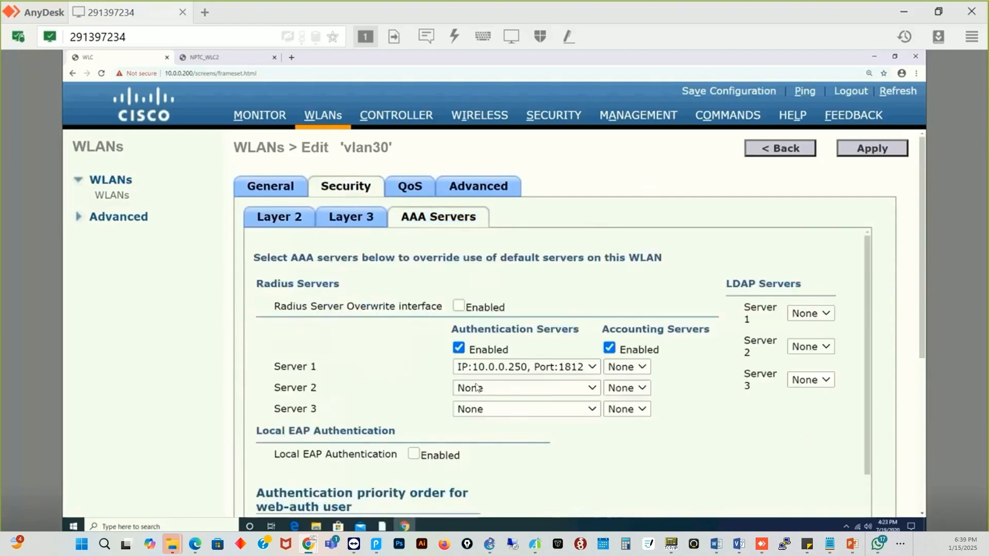
scroll(631, 447, "down", 2)
scroll(574, 443, "down", 1)
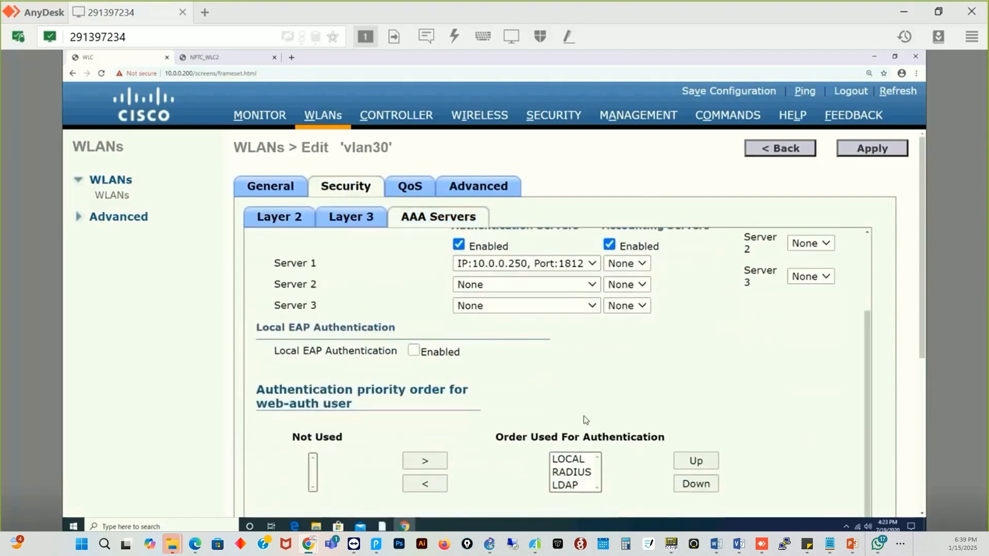
left_click(413, 351)
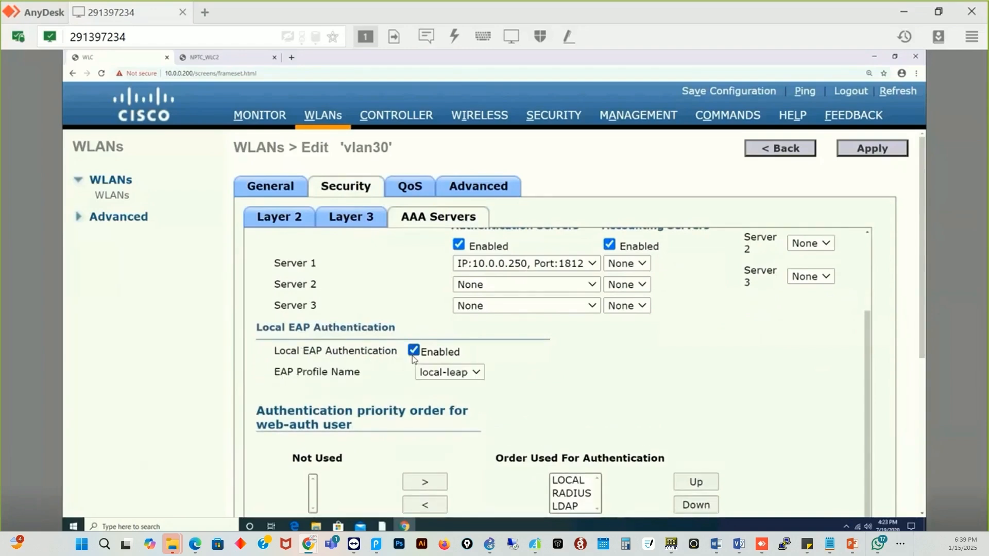
left_click(474, 376)
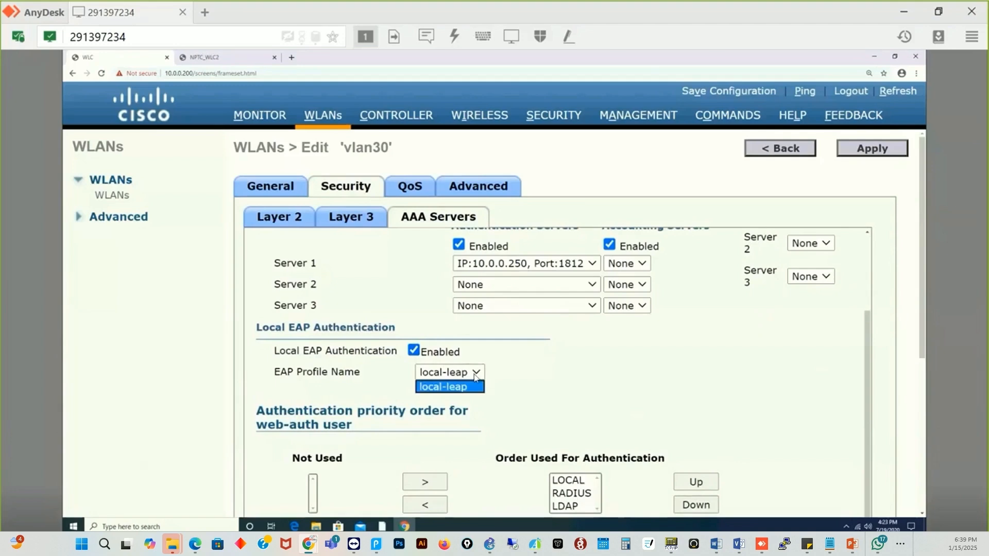
left_click(448, 393)
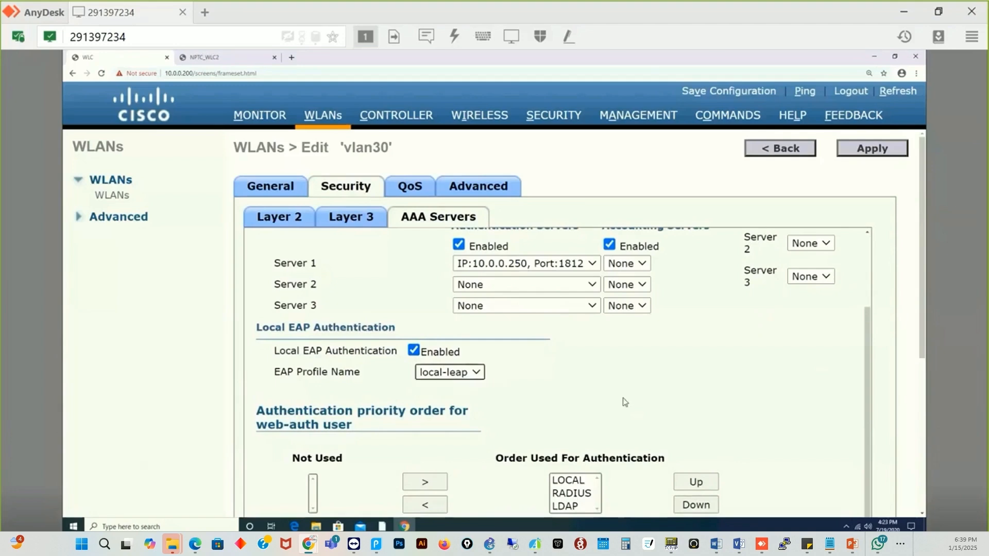
scroll(574, 375, "down", 1)
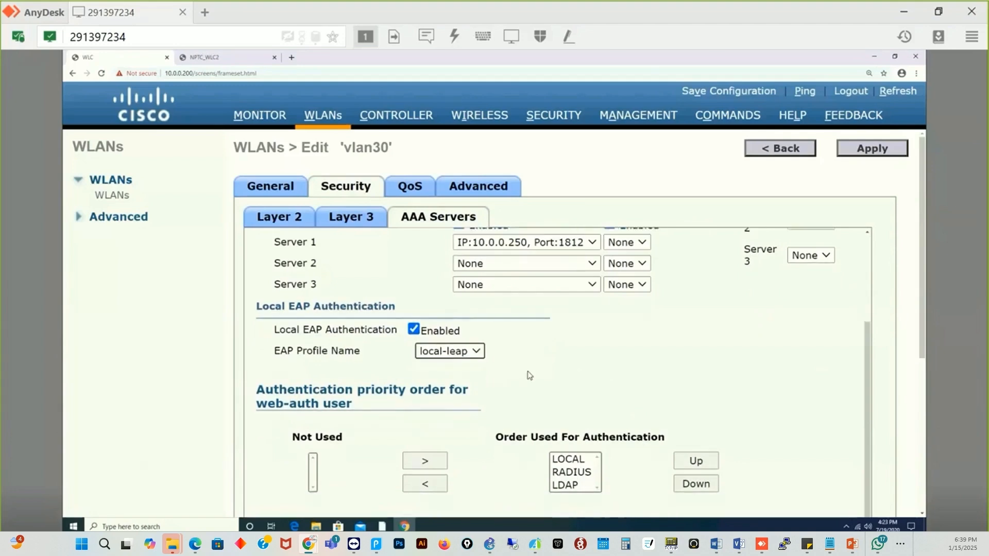
scroll(682, 333, "up", 4)
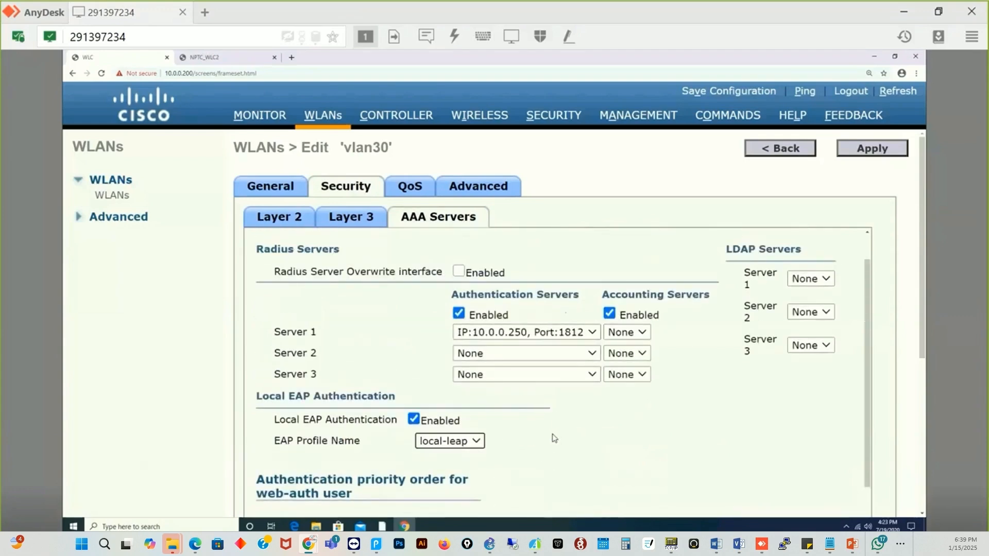
- Set Authentication Server 1 to None and confirm local-leap is still the EAP profile
left_click(591, 336)
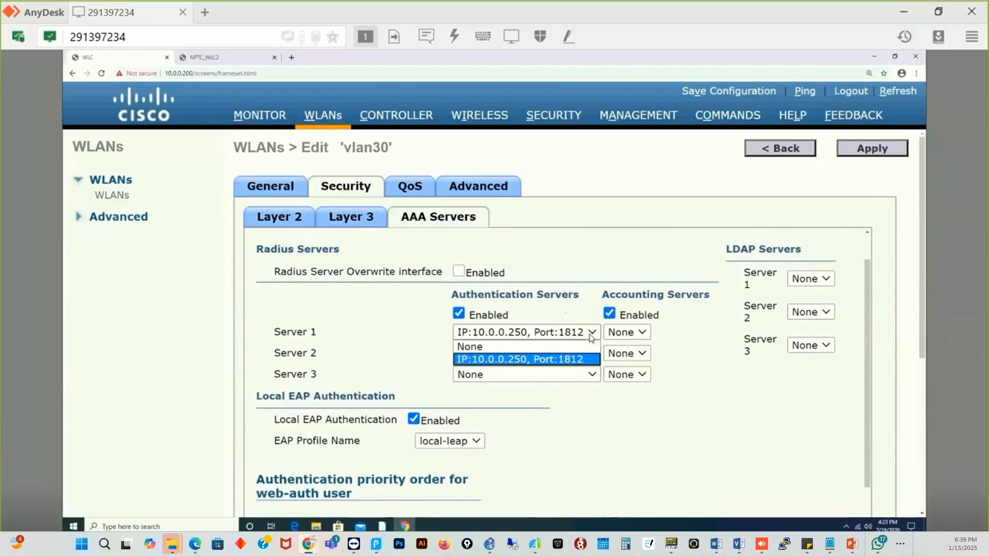
left_click(528, 347)
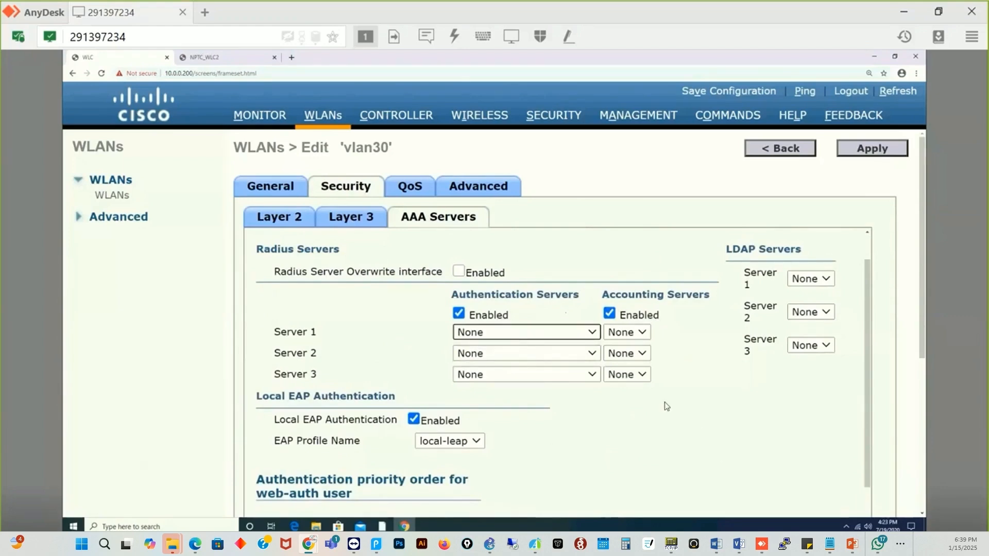
scroll(696, 431, "down", 2)
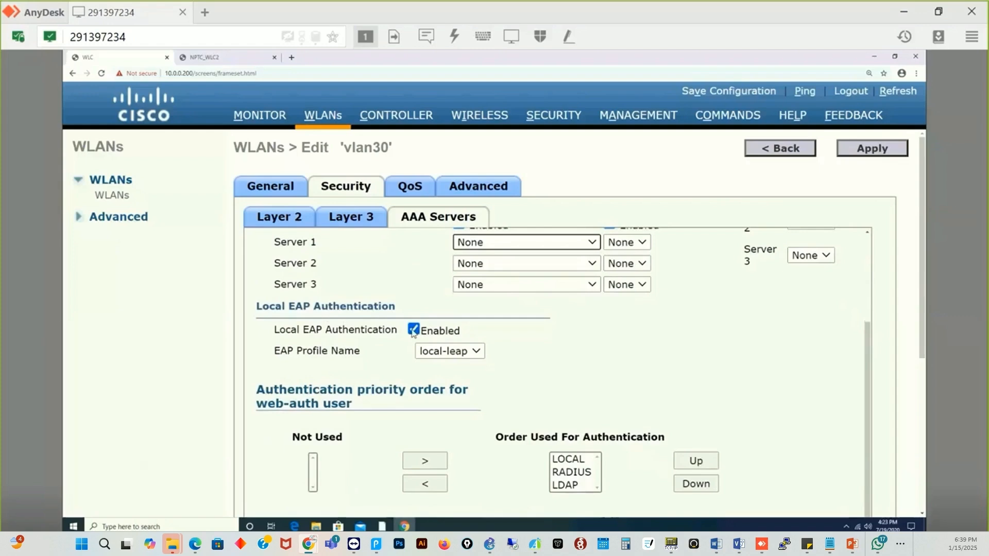
left_click(476, 352)
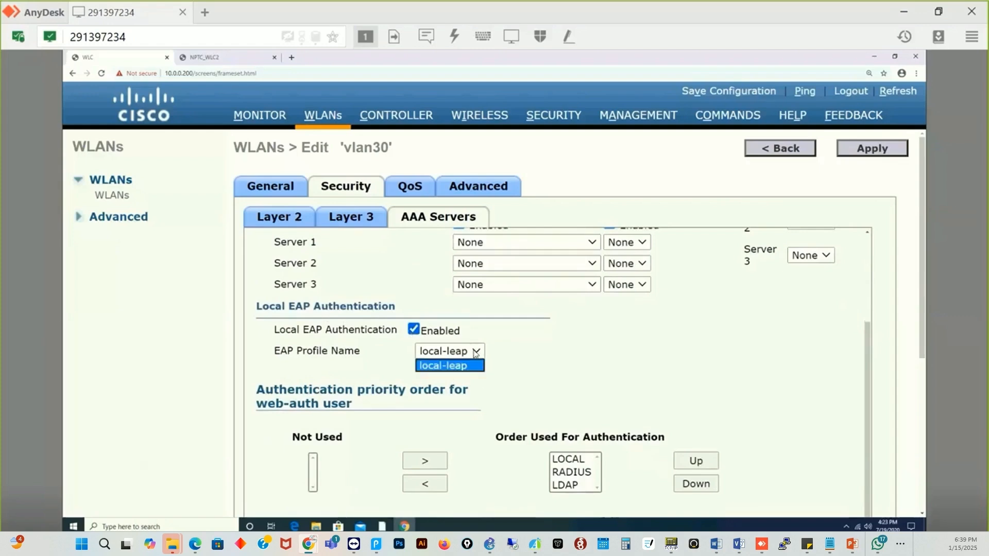
left_click(472, 367)
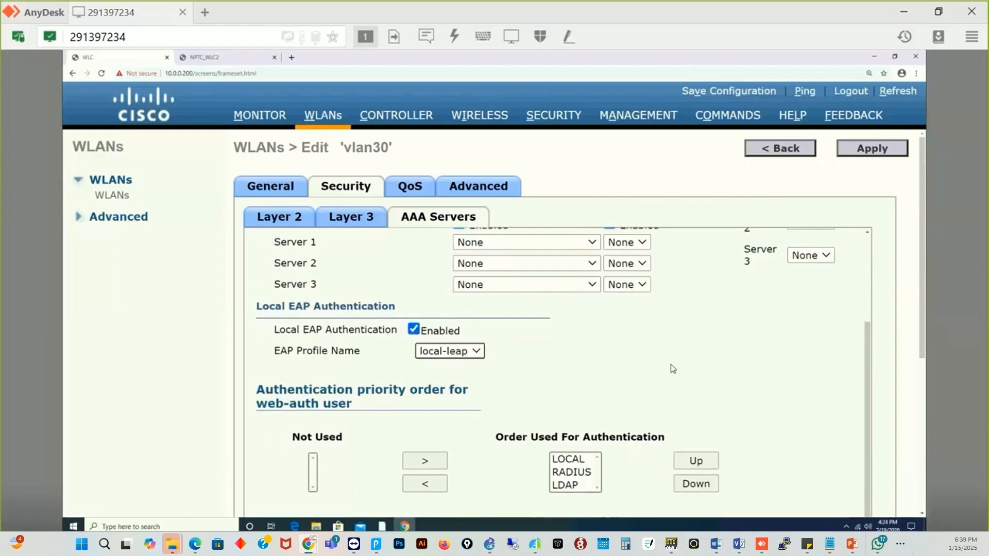
scroll(669, 368, "down", 1)
scroll(669, 368, "down", 2)
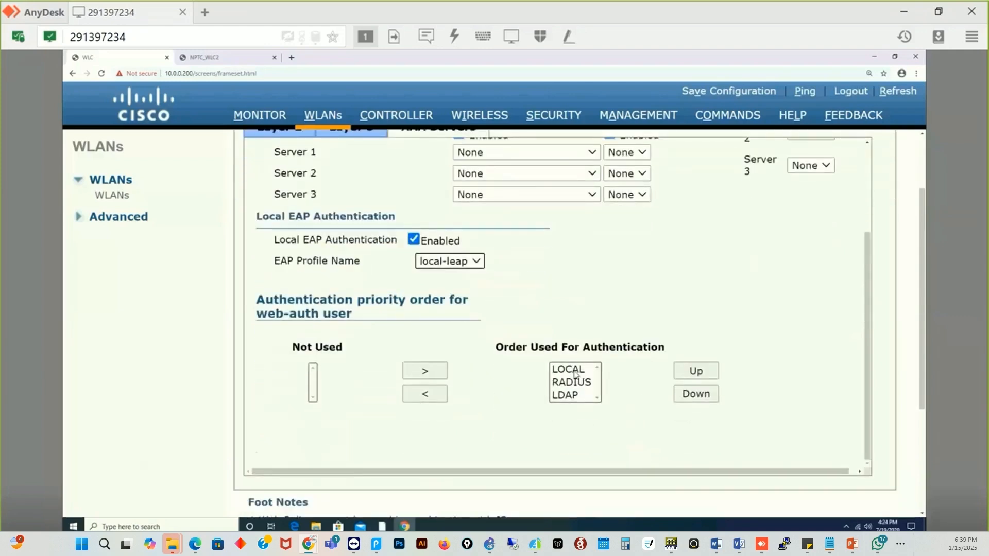
left_click(563, 384)
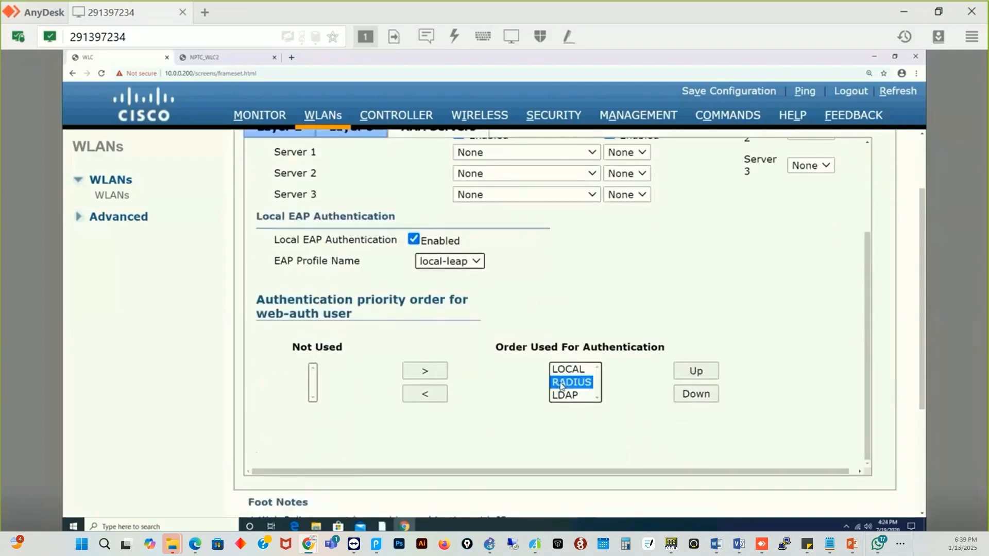
left_click(428, 394)
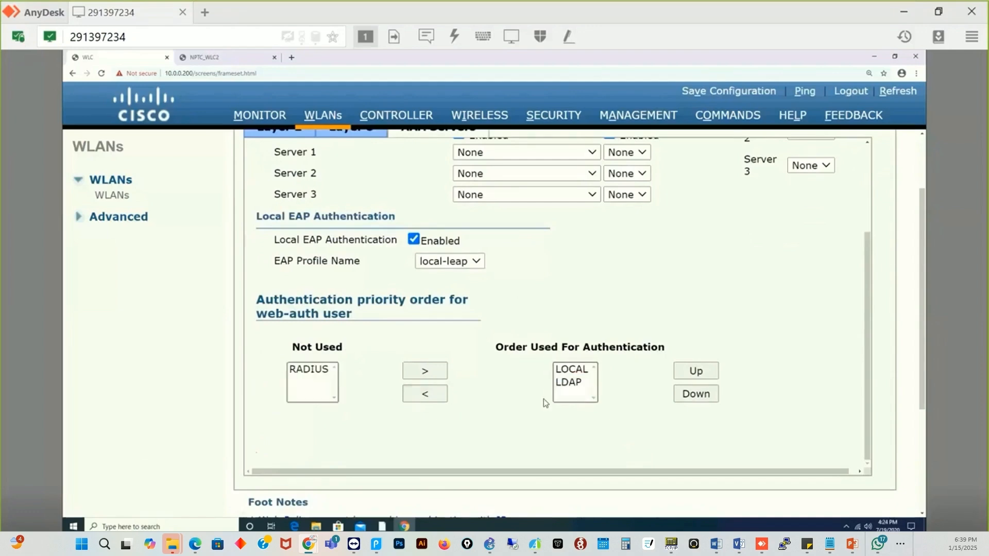
left_click(573, 391)
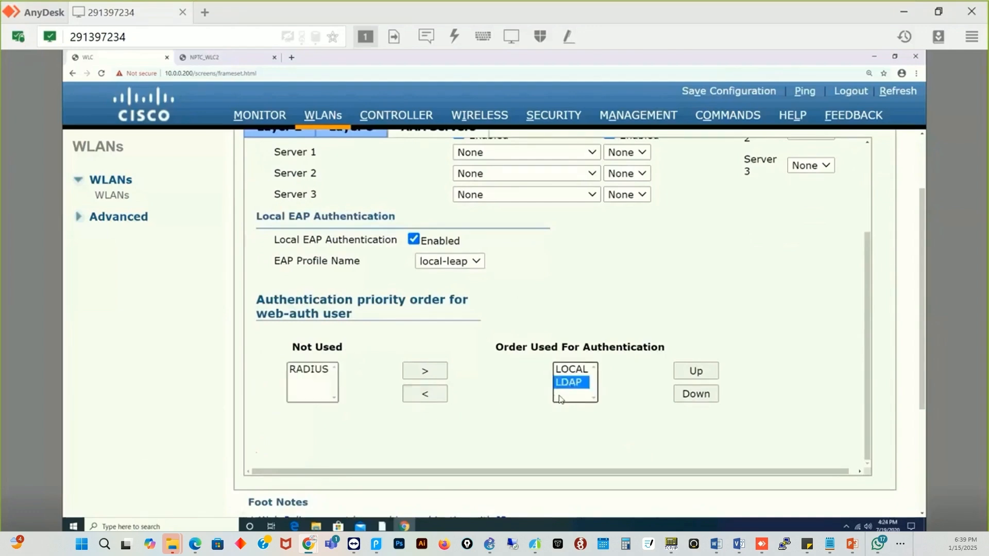
left_click(421, 393)
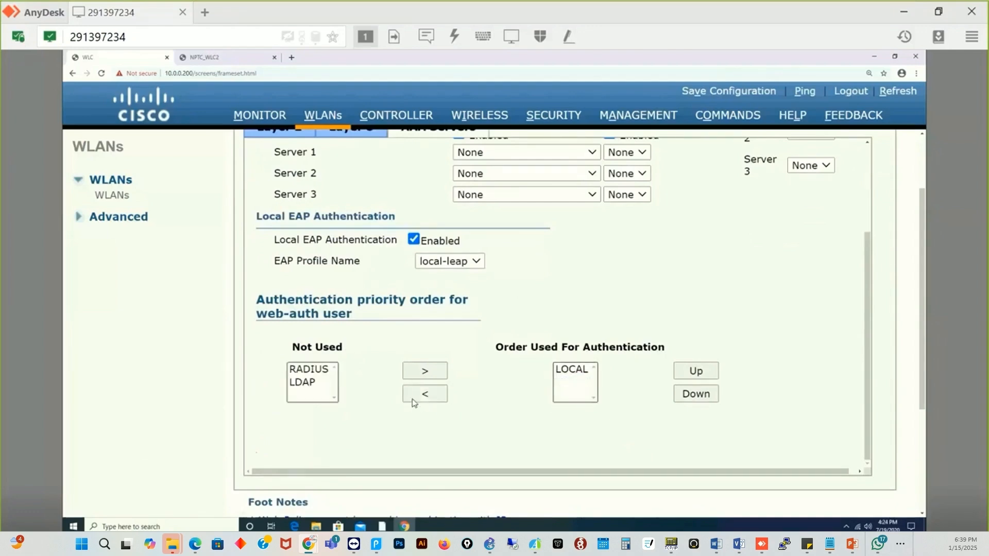
left_click(311, 369)
left_click(415, 373)
left_click(320, 375)
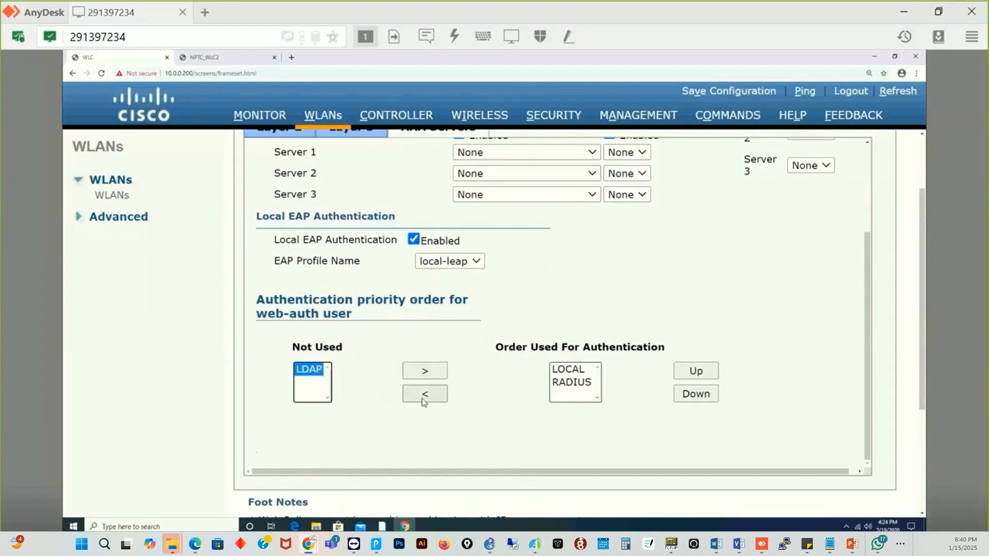
left_click(424, 371)
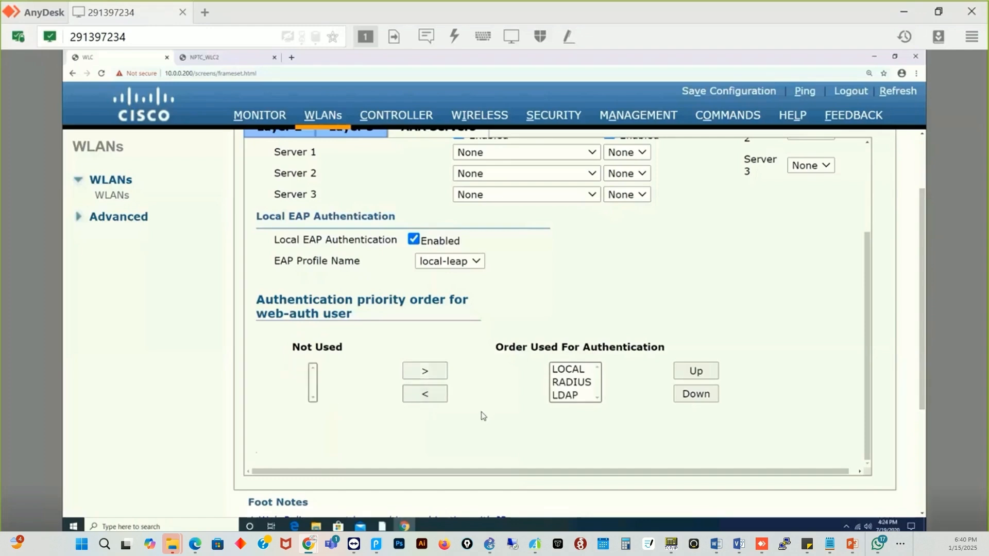
scroll(647, 340, "up", 2)
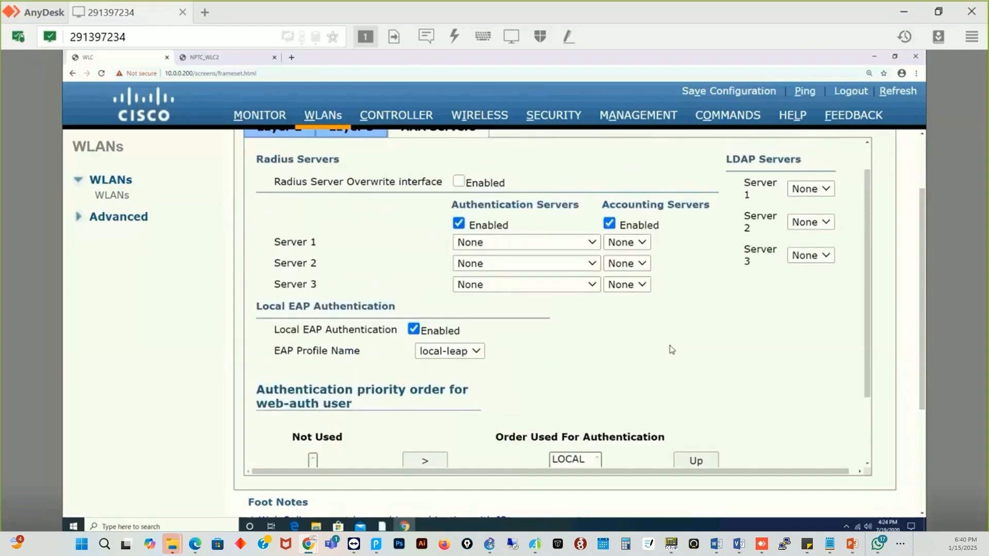